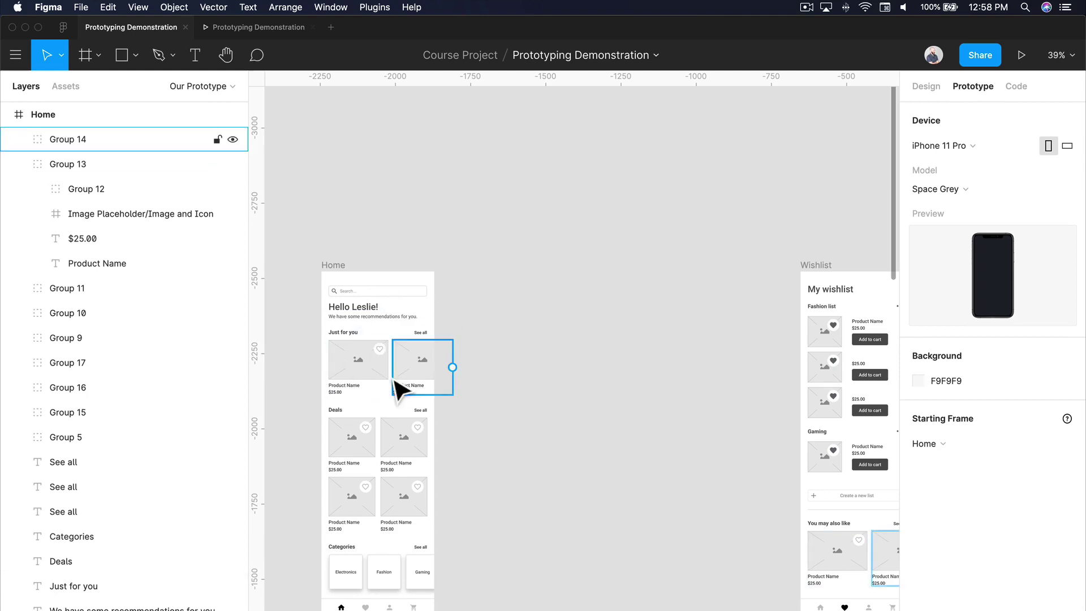
# - Connect the first Just for you product card on Home to the Wishlist frame
pyautogui.scroll(3, 374, 368)
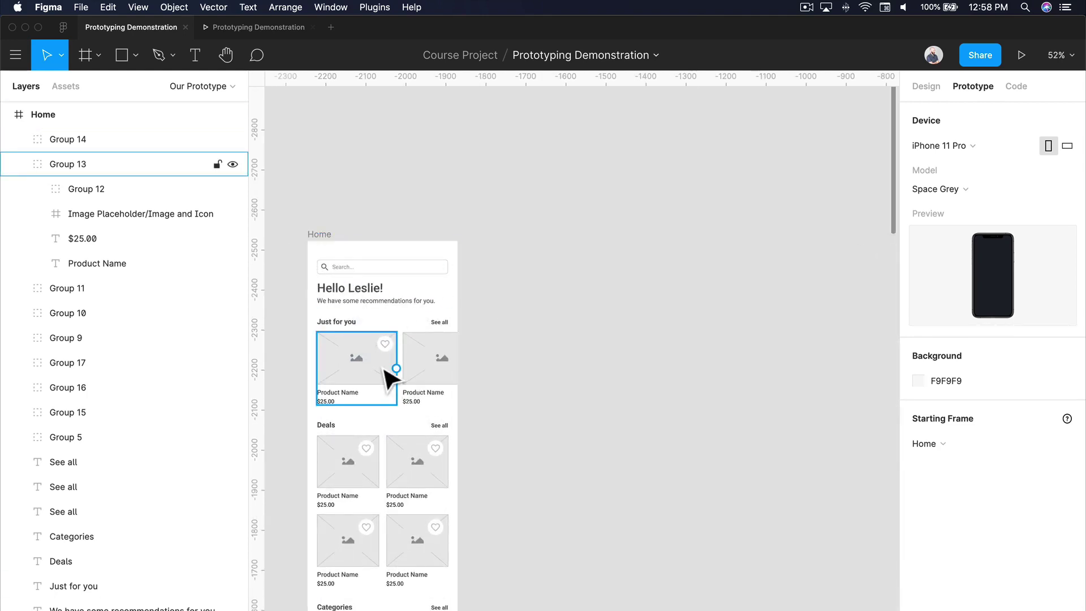
pyautogui.scroll(-4, 402, 381)
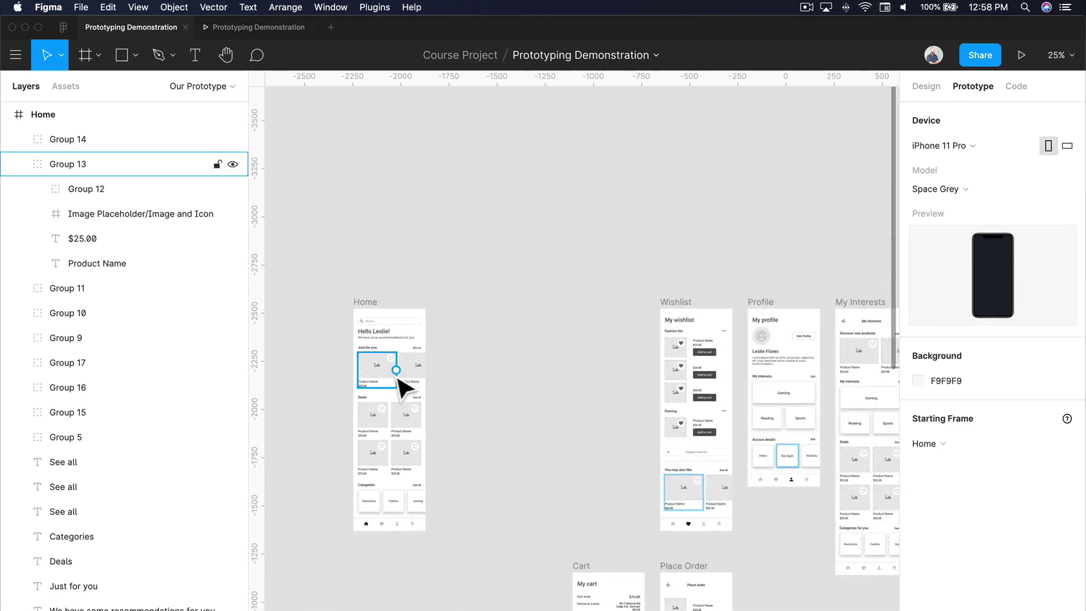
pyautogui.moveTo(396, 371); pyautogui.dragTo(691, 388)
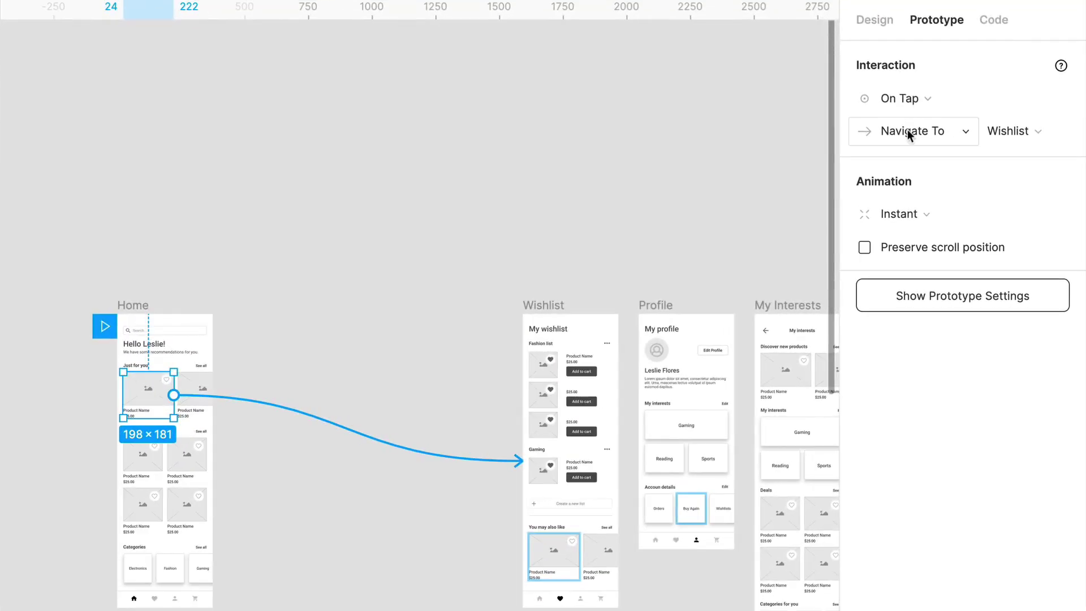
pyautogui.click(951, 170)
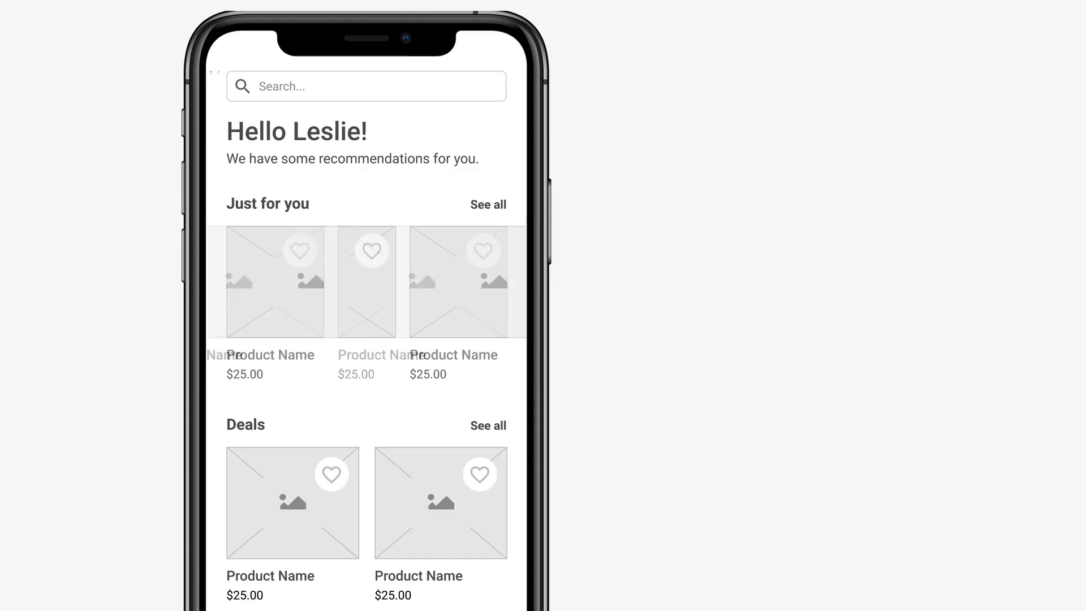
pyautogui.click(353, 329)
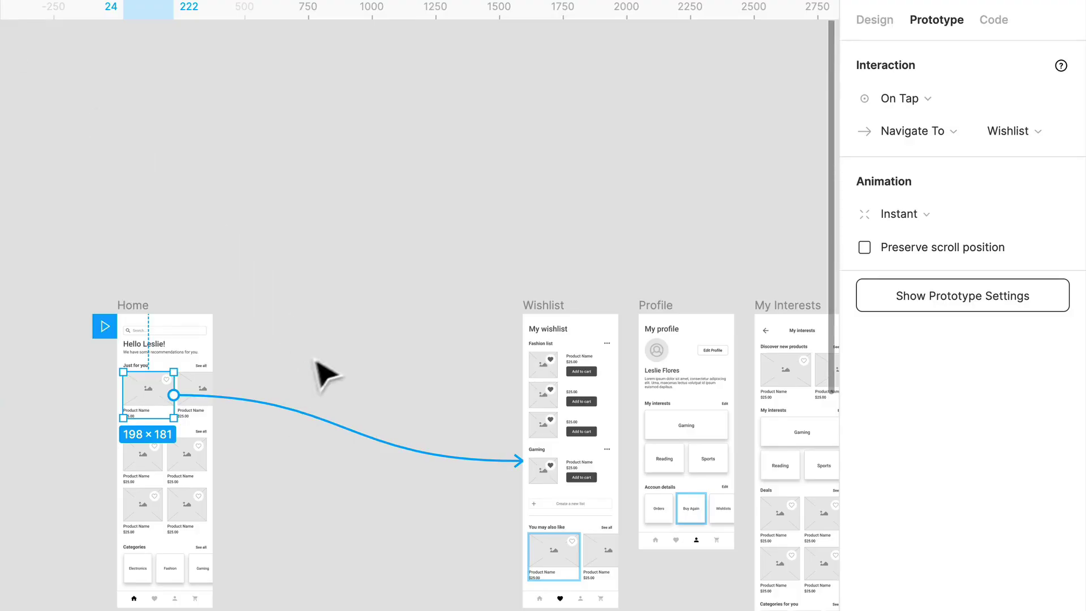
# - Delete the product card's prototype connection to Wishlist
pyautogui.scroll(-10, 334, 340)
pyautogui.scroll(4, 334, 362)
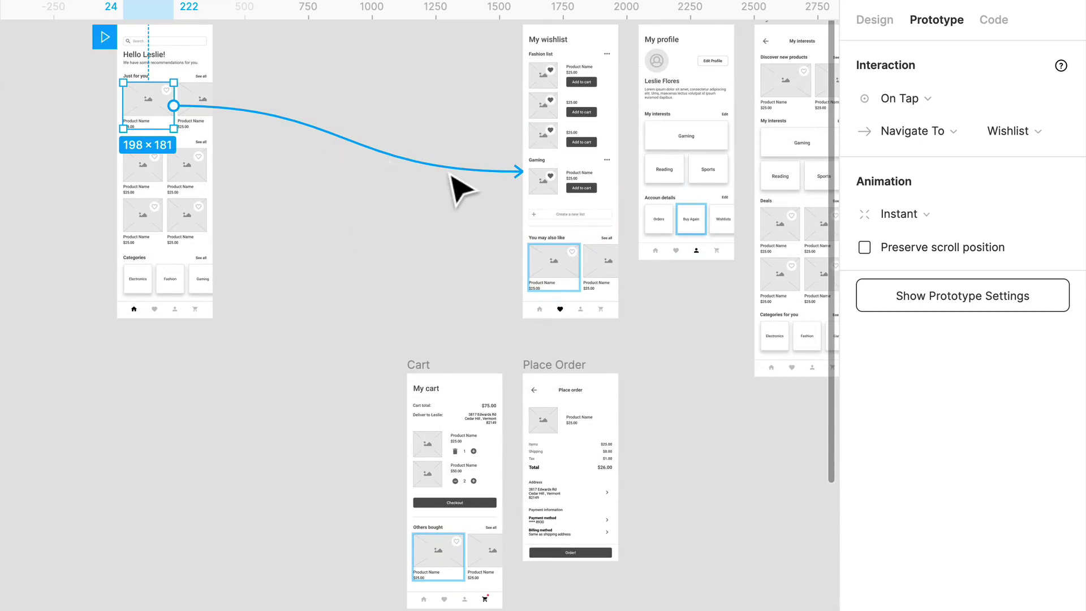
pyautogui.press('Delete')
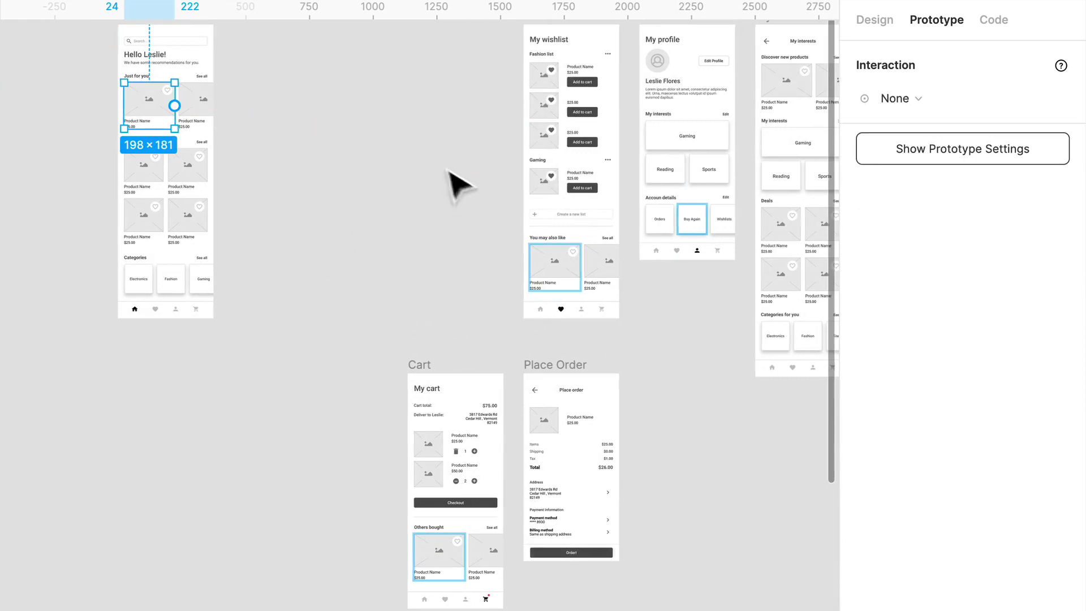
# - Move the Home frame into the row beside the Search frames
pyautogui.hscroll(1, 155, 44)
pyautogui.scroll(2, 134, 68)
pyautogui.moveTo(124, 144); pyautogui.dragTo(243, 592)
pyautogui.scroll(-8, 339, 537)
pyautogui.scroll(3, 427, 478)
pyautogui.scroll(5, 175, 242)
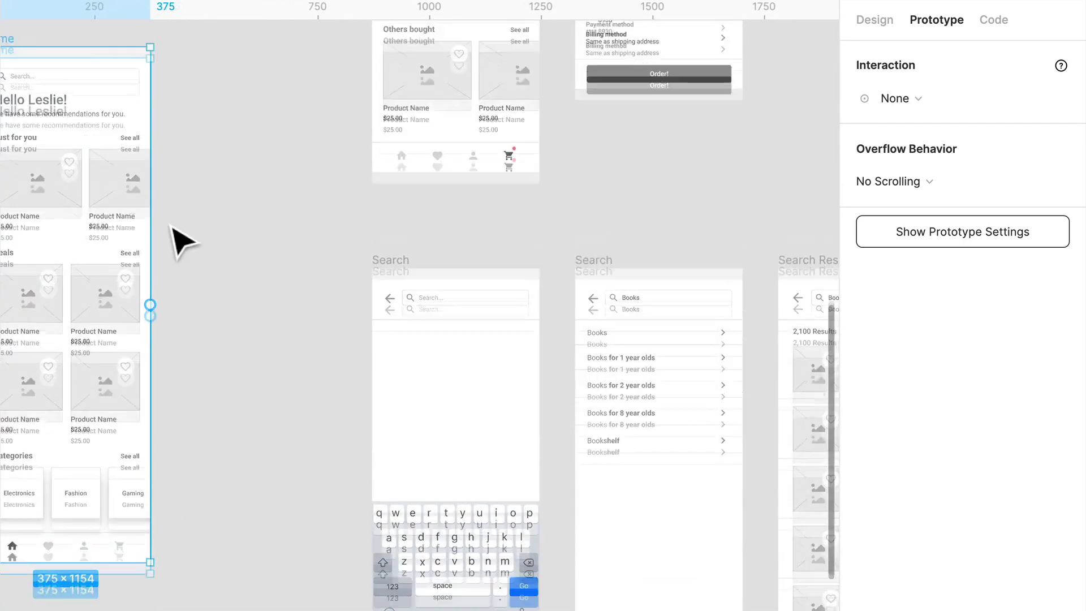
pyautogui.hscroll(-1, 53, 189)
pyautogui.moveTo(63, 170); pyautogui.dragTo(231, 385)
pyautogui.click(289, 308)
pyautogui.scroll(-3, 300, 322)
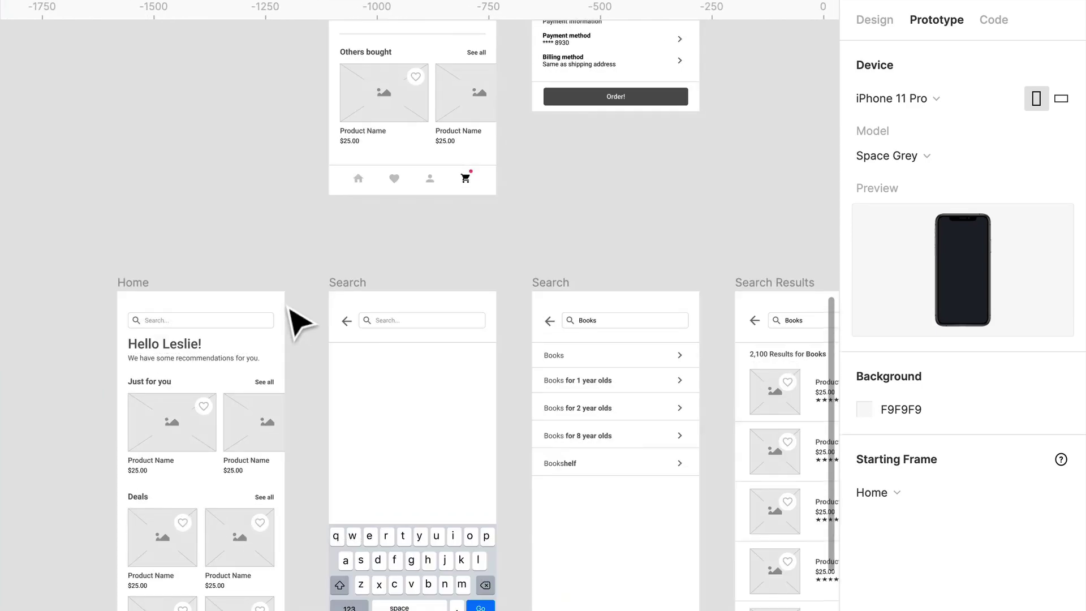
pyautogui.scroll(5, 290, 315)
pyautogui.scroll(-5, 289, 319)
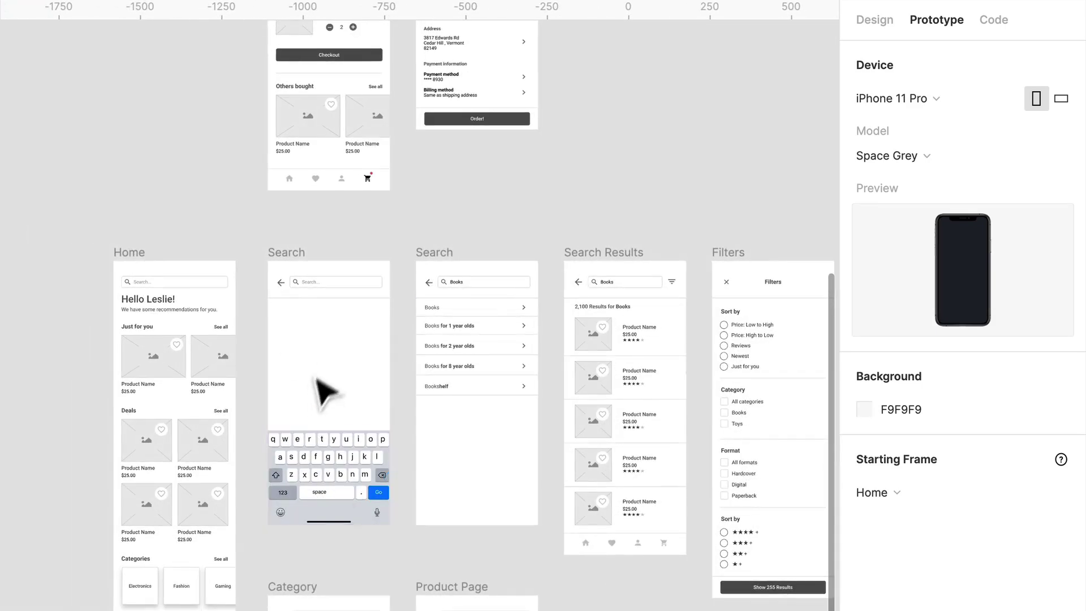
pyautogui.hscroll(2, 331, 385)
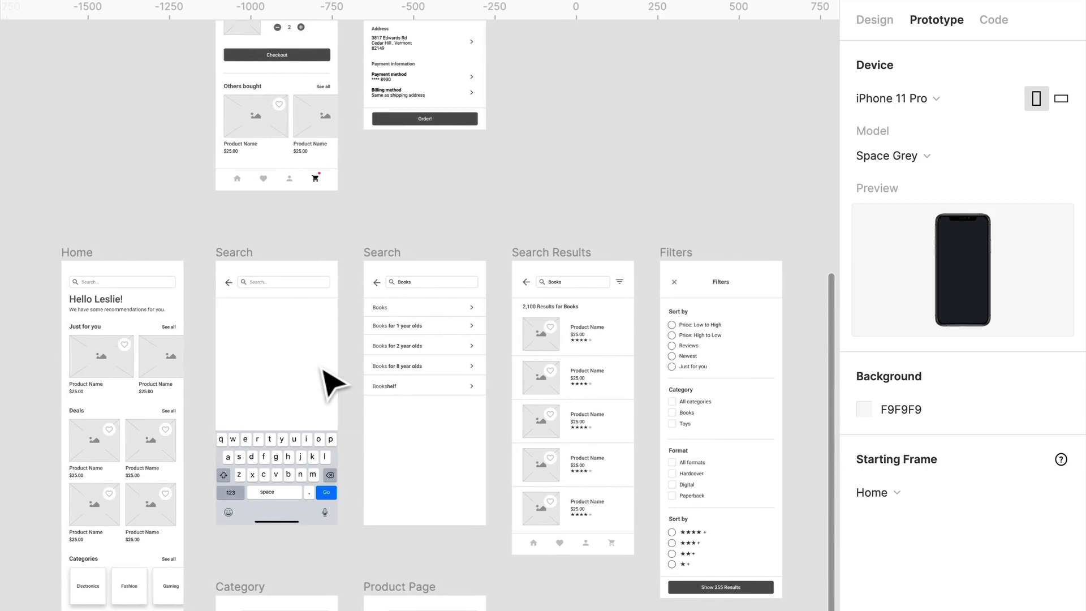
# - Duplicate the Search frame with Ctrl+D
pyautogui.scroll(-3, 323, 371)
pyautogui.click(317, 464)
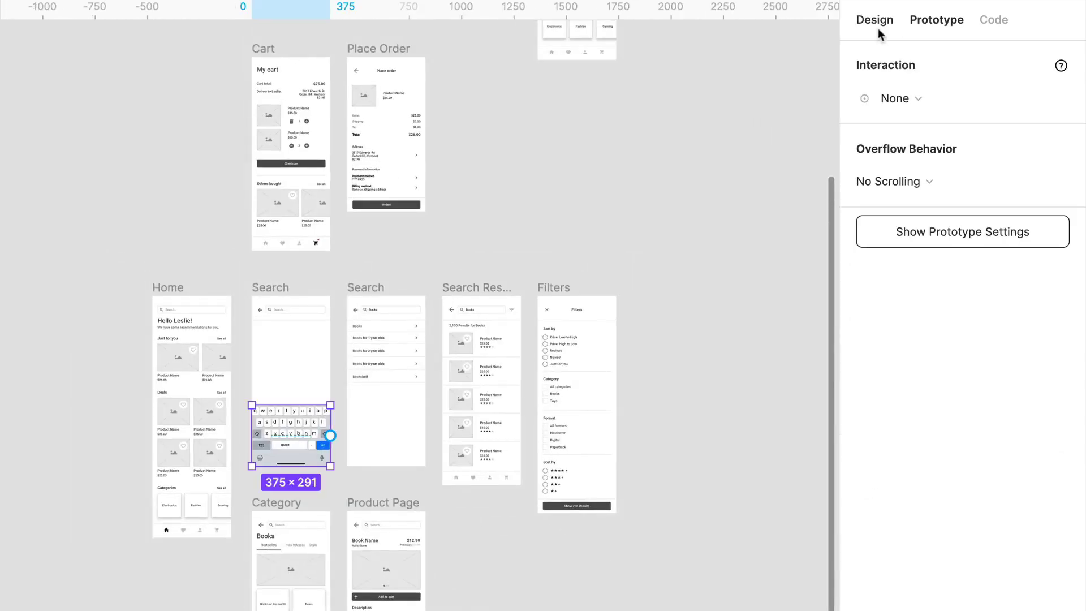
pyautogui.click(875, 20)
pyautogui.click(286, 312)
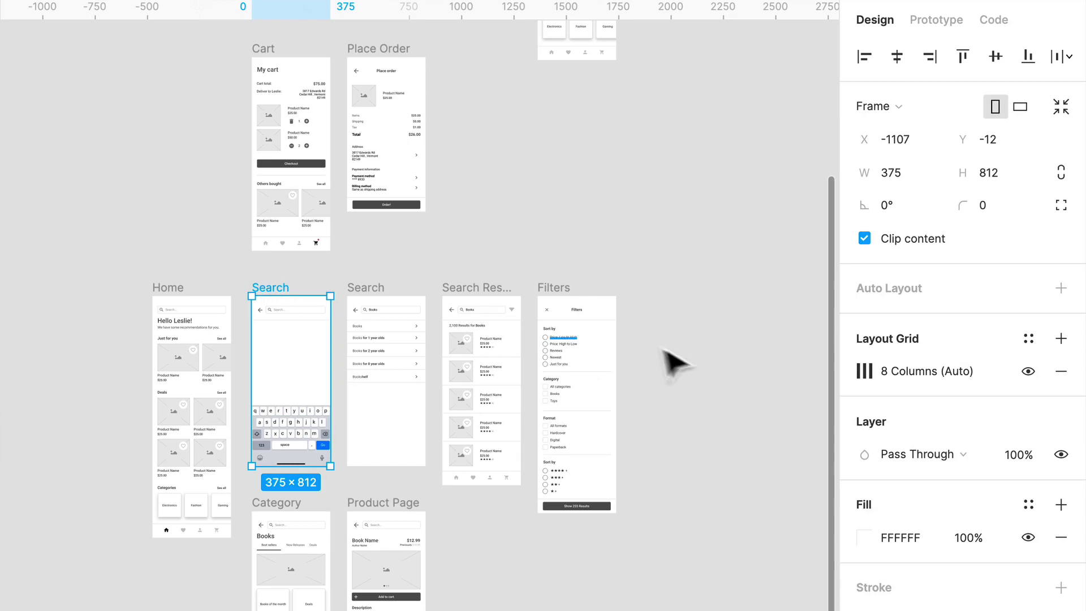
pyautogui.hotkey('ctrl', 'd')
# - Delete the duplicate's search bar layers and remove its white fill
pyautogui.moveTo(696, 344); pyautogui.dragTo(552, 307)
pyautogui.press('Delete')
pyautogui.click(553, 308)
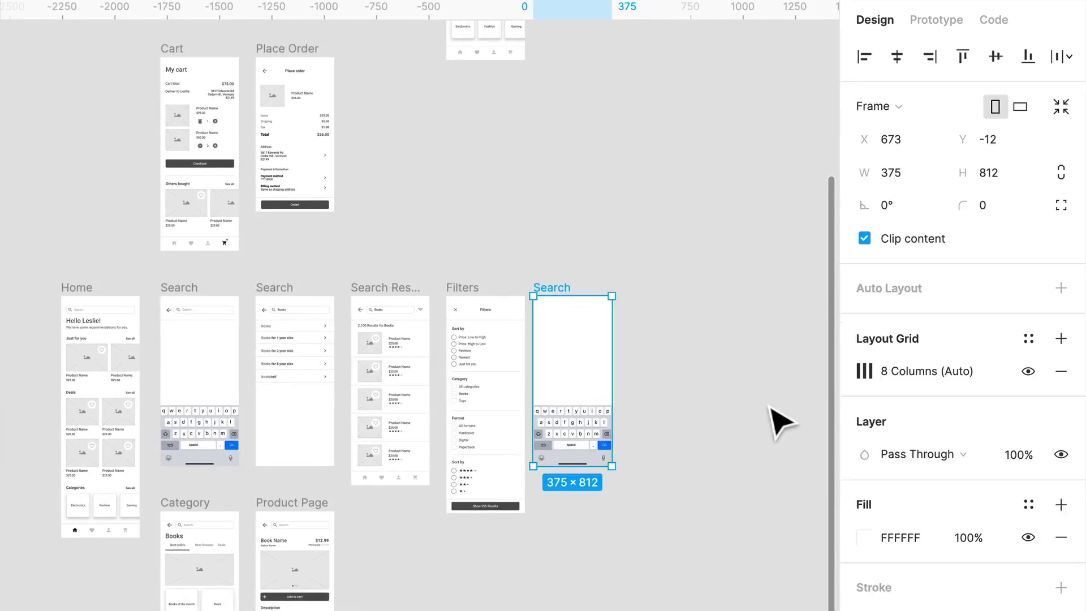
pyautogui.click(1061, 537)
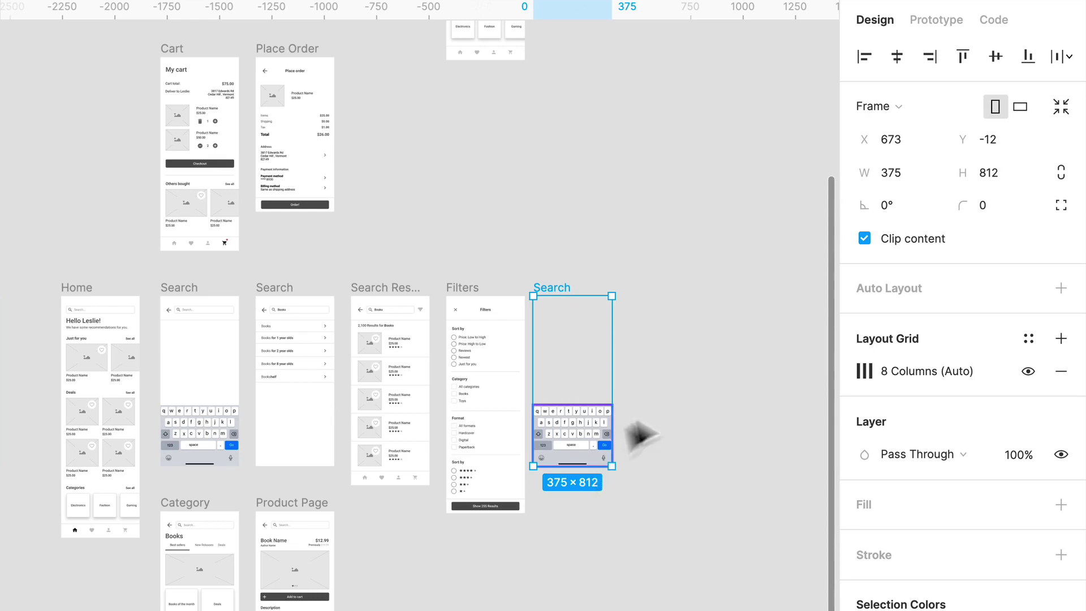
# - Rename the duplicated frame to 'Keyboard overlay'
pyautogui.hotkey('ctrl', 'r')
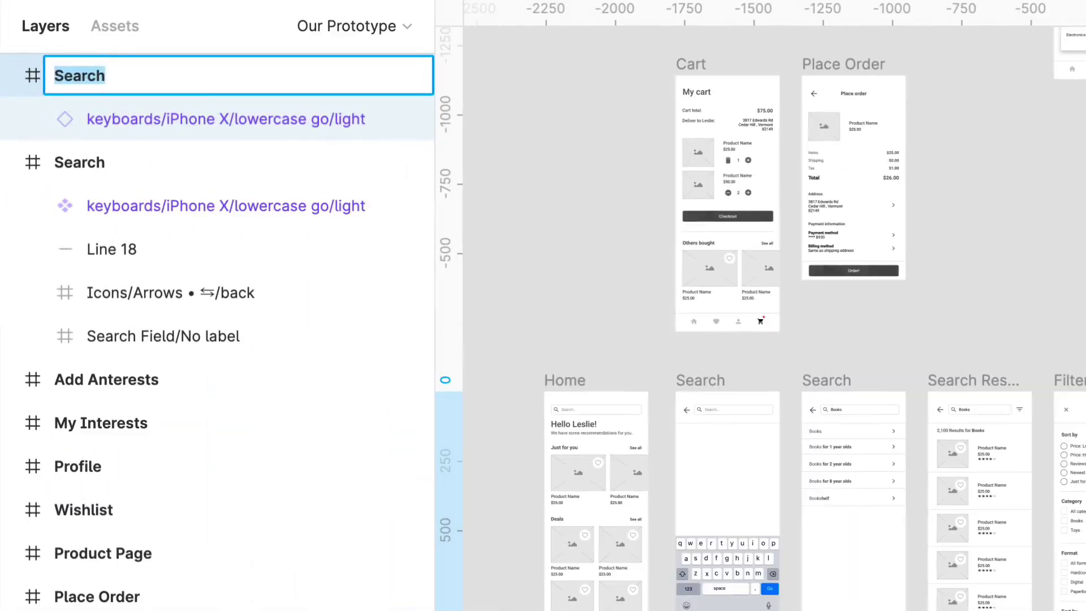
pyautogui.write('Key')
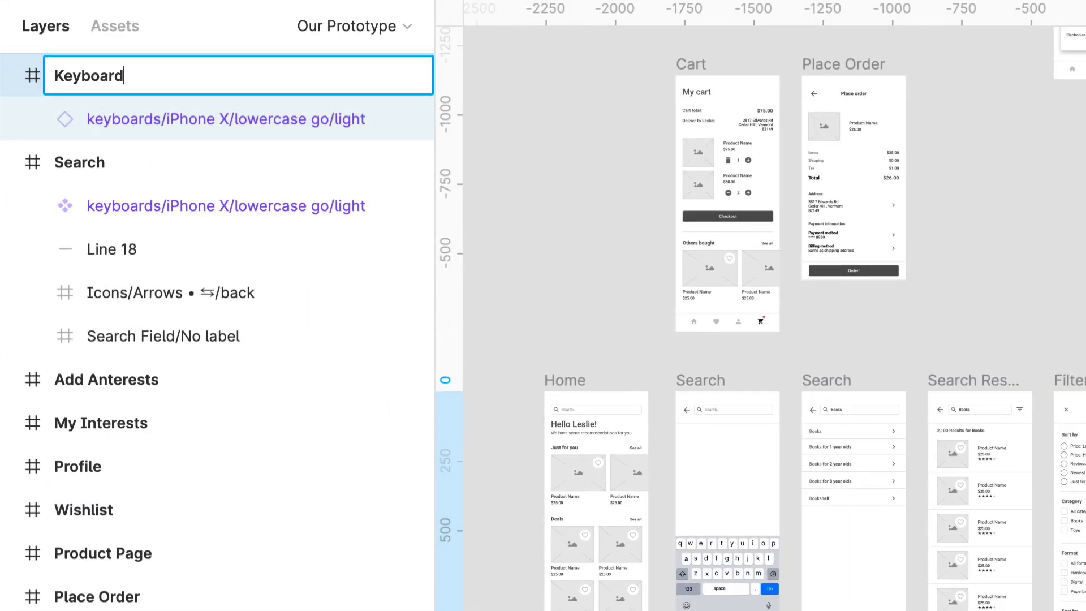
pyautogui.write('board overlay')
pyautogui.press('Return')
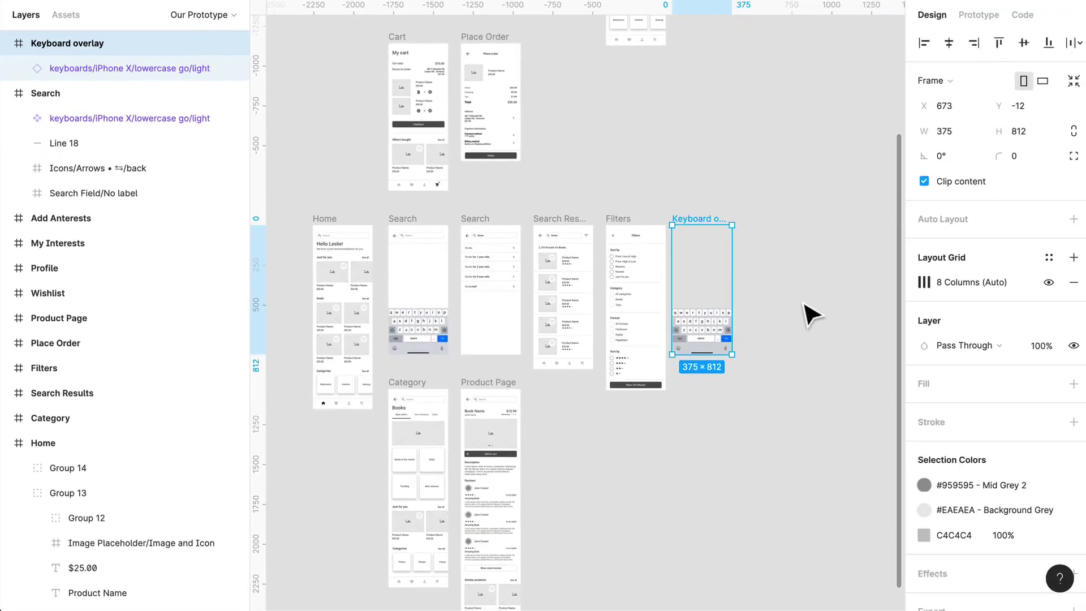
pyautogui.press('Escape')
# - Delete the keyboard from the Search screen
pyautogui.scroll(5, 384, 242)
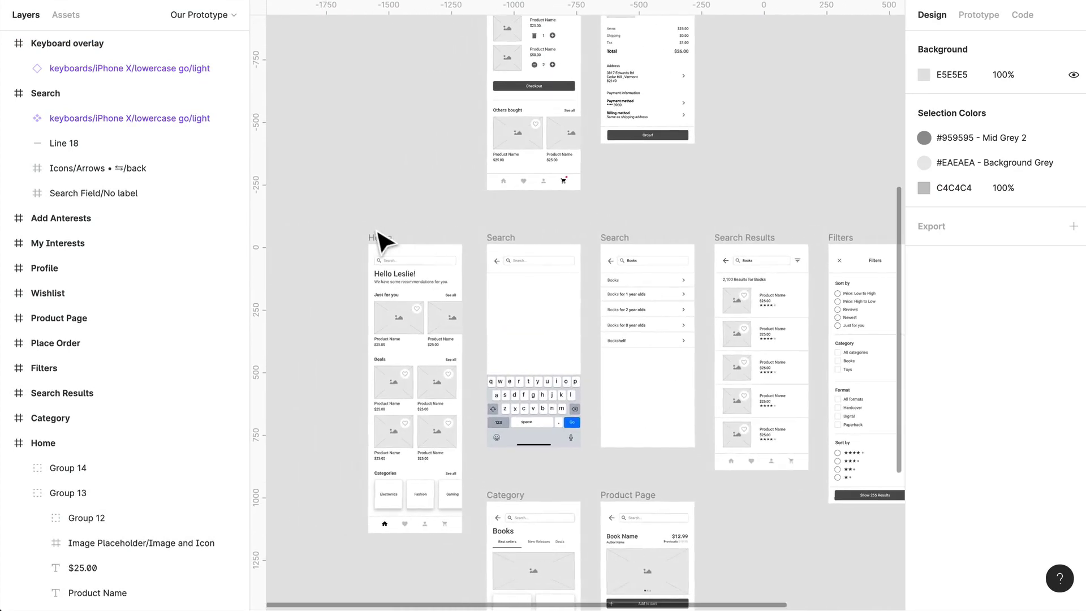
pyautogui.click(551, 456)
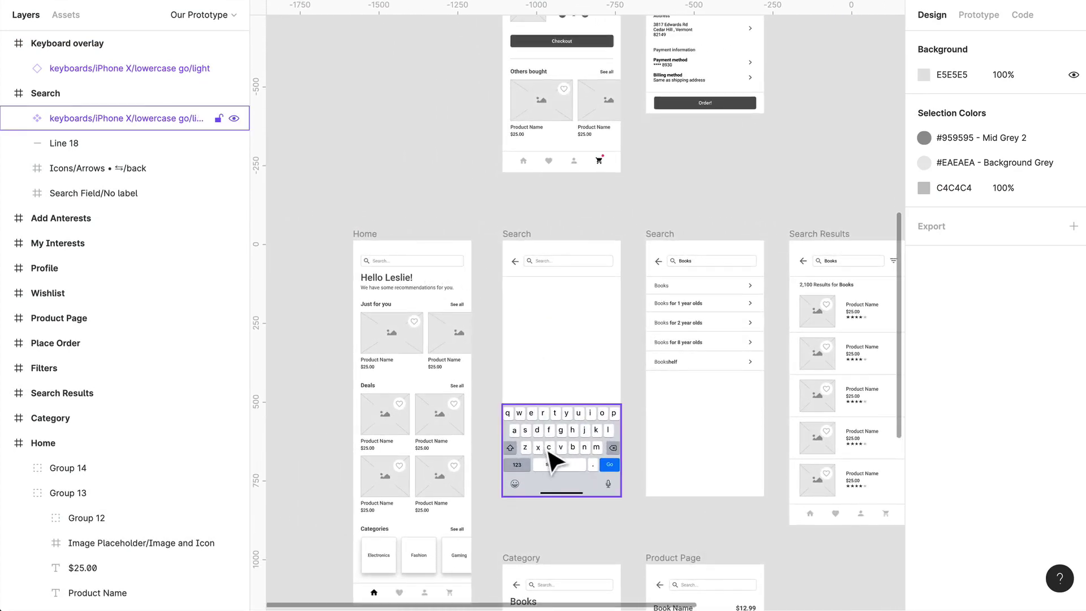
pyautogui.press('Delete')
# - Link Home's search field On Tap to the Search frame
pyautogui.click(379, 239)
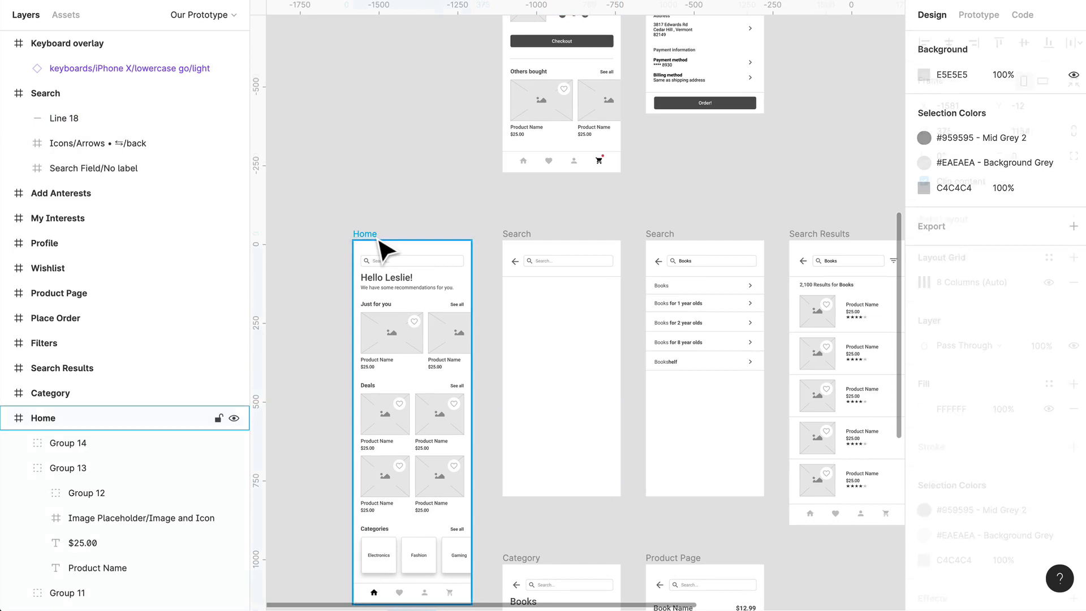
pyautogui.click(427, 262)
pyautogui.click(979, 17)
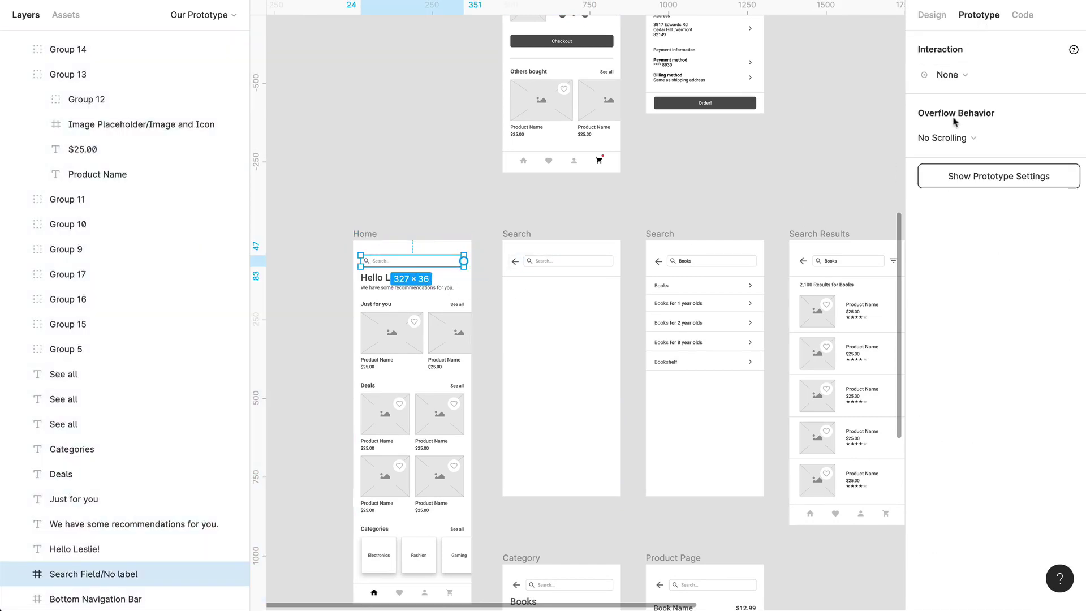
pyautogui.moveTo(471, 268); pyautogui.dragTo(569, 271)
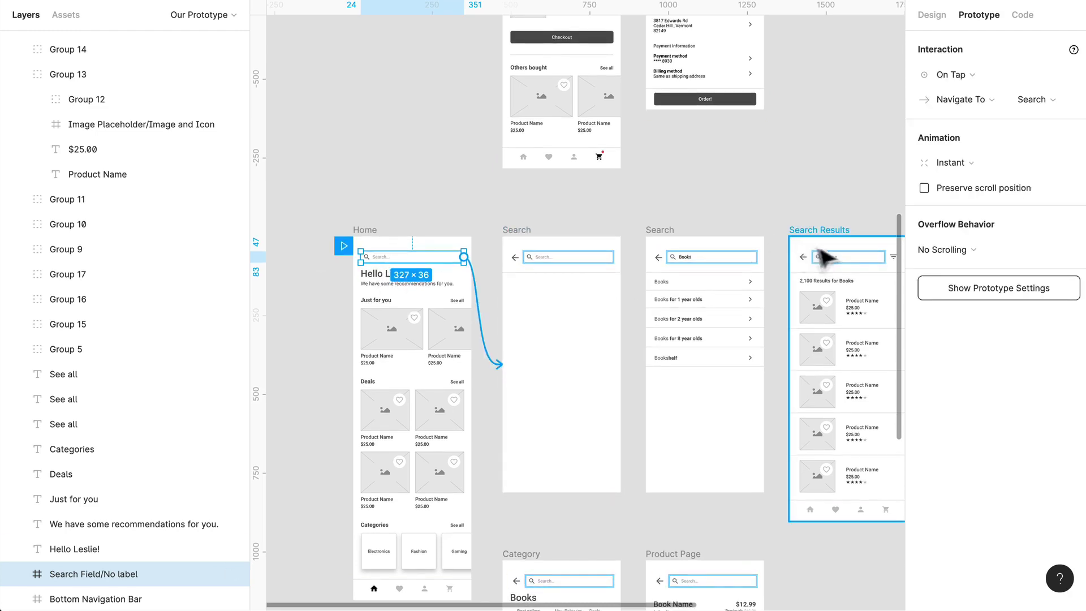
# - Move the Home and Search frames together to the left
pyautogui.click(532, 249)
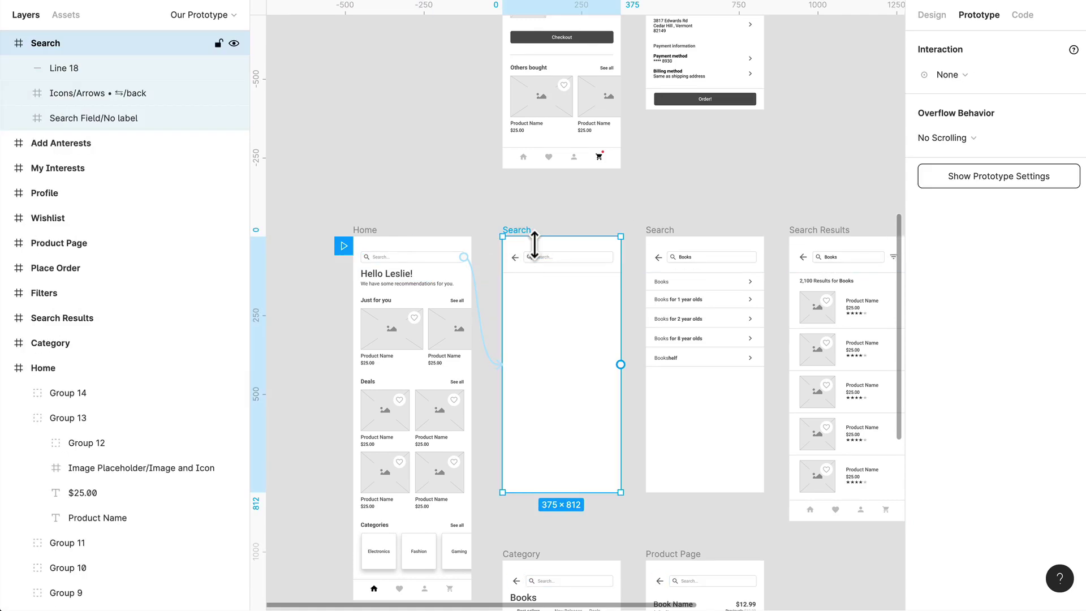
pyautogui.scroll(-3, 532, 249)
pyautogui.keyDown('shift'); pyautogui.click(435, 248); pyautogui.keyUp('shift')
pyautogui.moveTo(434, 247); pyautogui.dragTo(272, 248)
pyautogui.click(574, 212)
# - Place the Keyboard overlay frame directly beside the Search frame
pyautogui.hscroll(3, 752, 255)
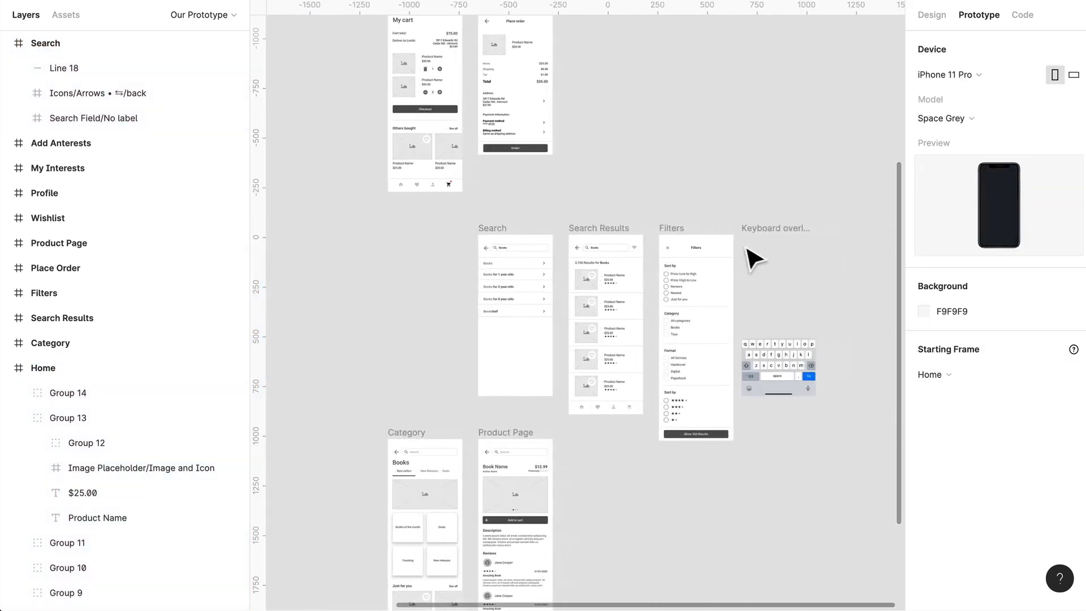
pyautogui.moveTo(774, 250); pyautogui.dragTo(424, 258)
pyautogui.hscroll(-3, 447, 266)
pyautogui.scroll(5, 460, 271)
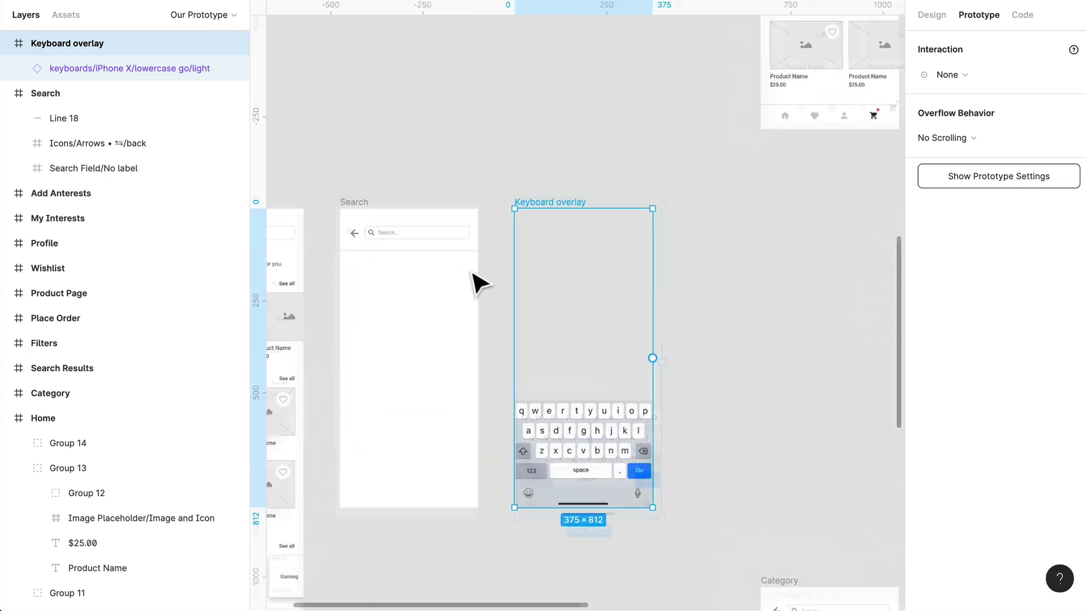
pyautogui.hscroll(-5, 477, 284)
pyautogui.hscroll(2, 560, 276)
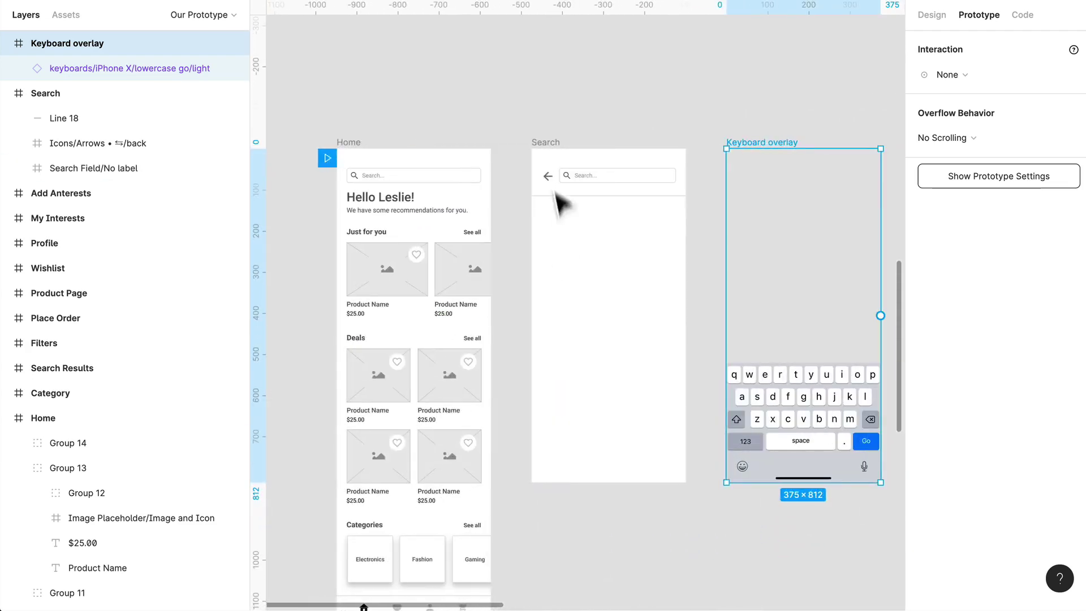
pyautogui.press('Escape')
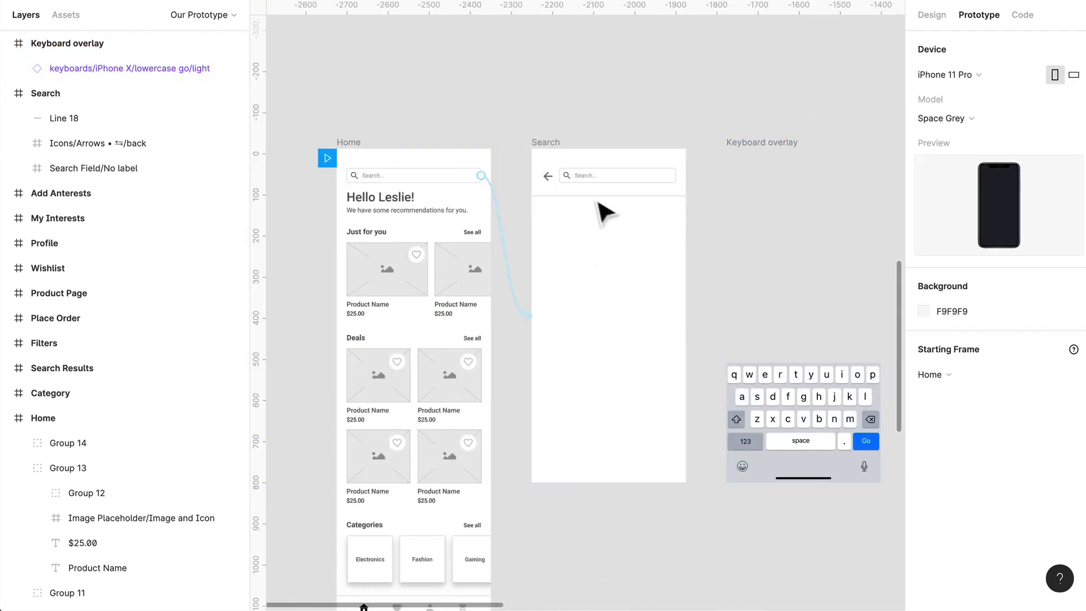
# - Give the Search frame an After Delay interaction connected to Keyboard overlay
pyautogui.click(557, 148)
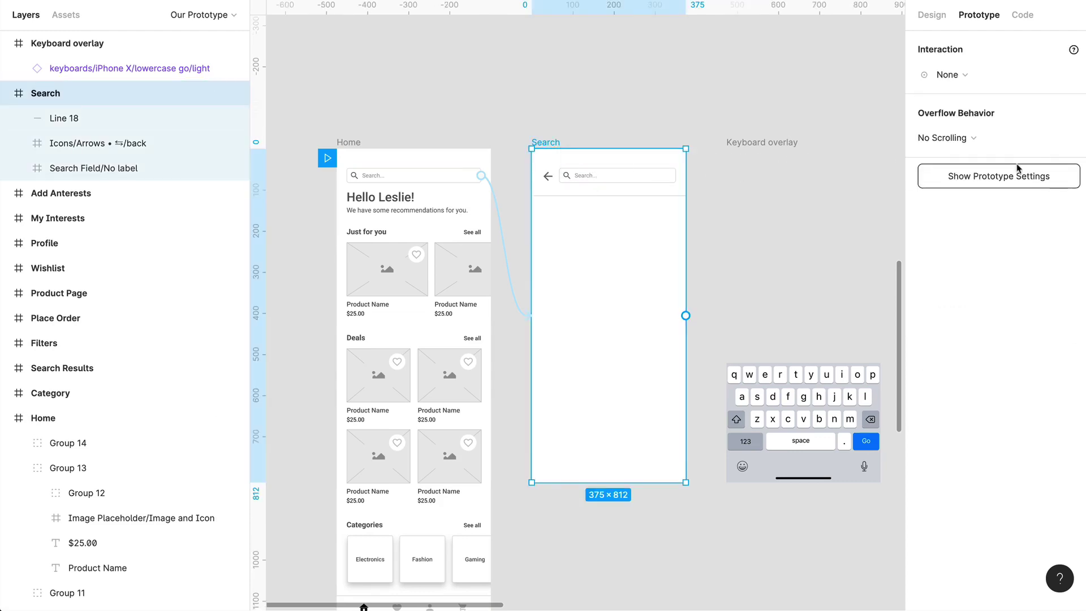
pyautogui.click(950, 75)
pyautogui.click(953, 301)
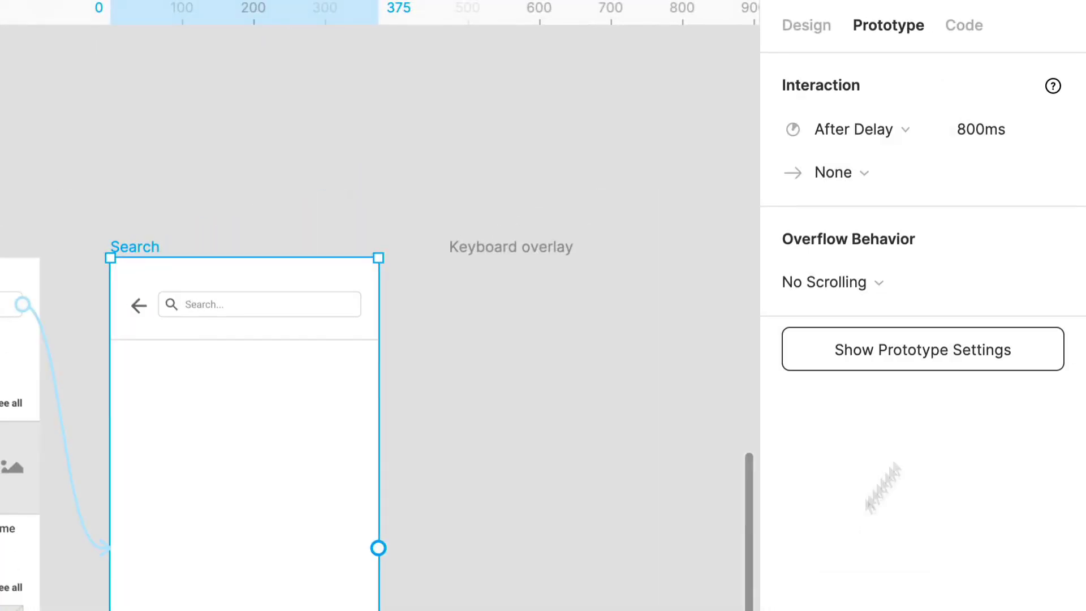
pyautogui.click(989, 129)
pyautogui.click(876, 172)
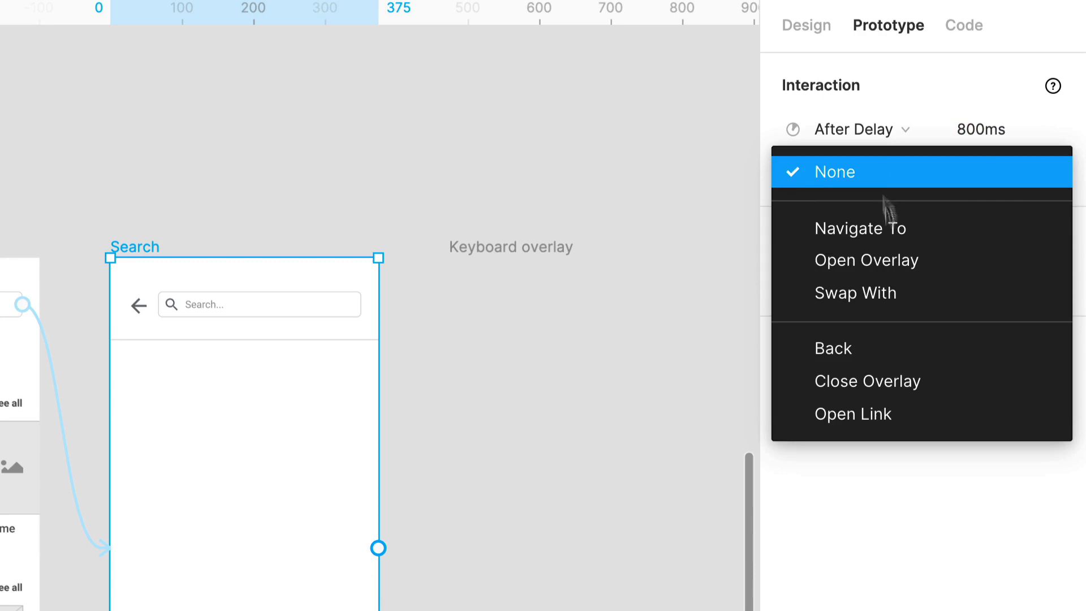
pyautogui.click(890, 270)
pyautogui.hscroll(5, 538, 400)
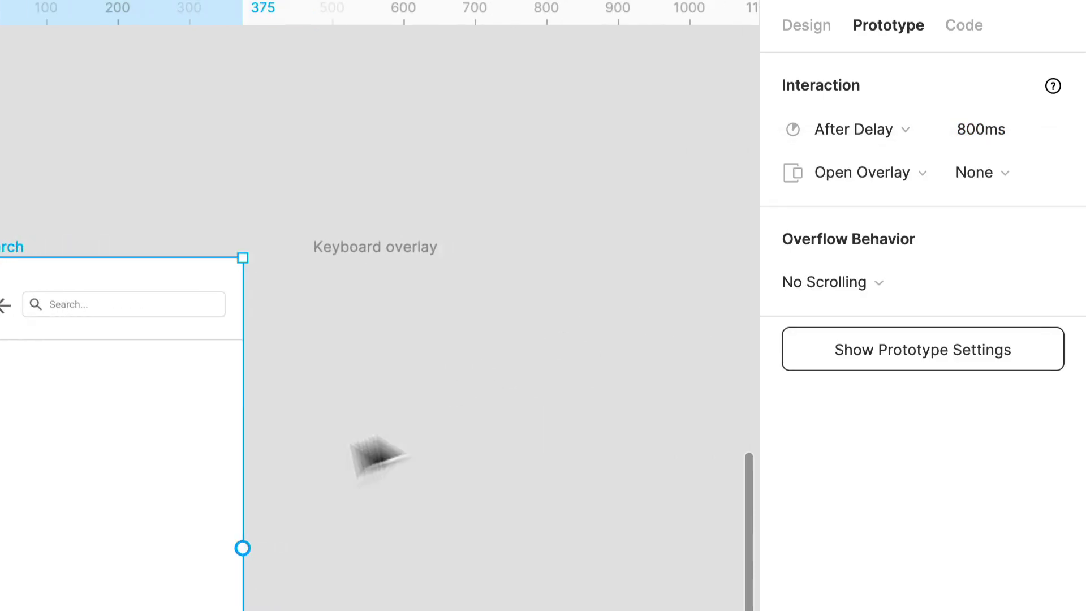
pyautogui.moveTo(243, 547); pyautogui.dragTo(417, 565)
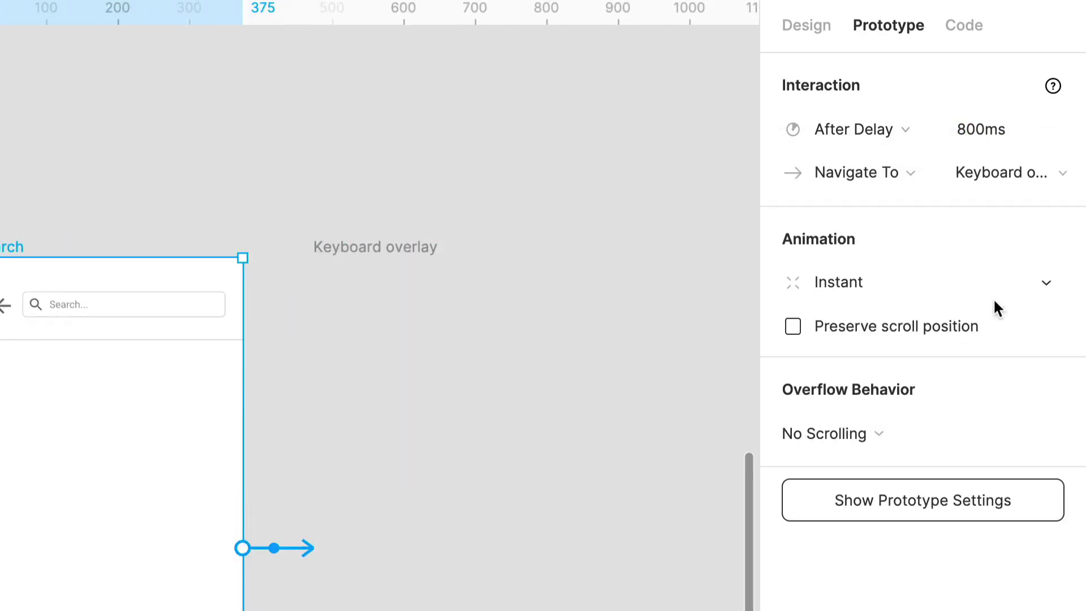
# - Set the transition to Move In from the bottom, moving upward
pyautogui.click(962, 292)
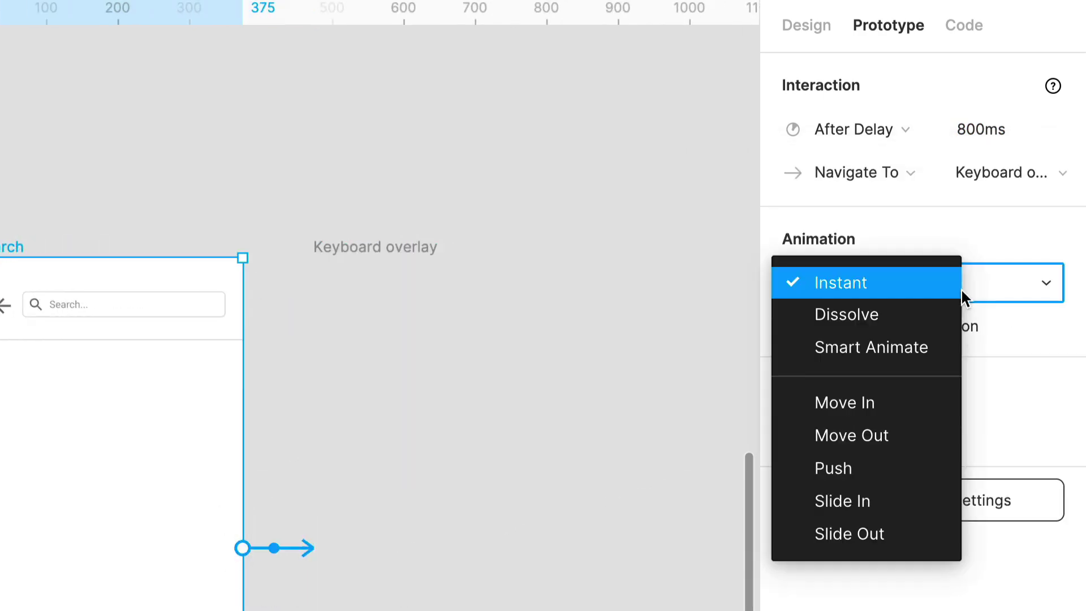
pyautogui.click(911, 402)
pyautogui.click(1047, 279)
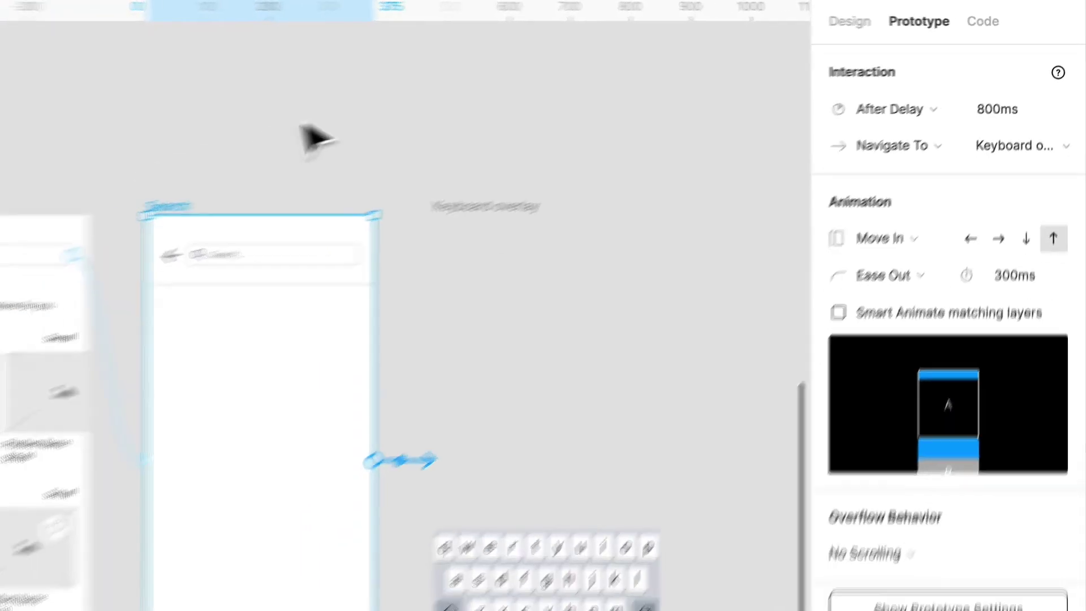
# - Change the Search frame's delay from 800ms to 200ms
pyautogui.click(317, 139)
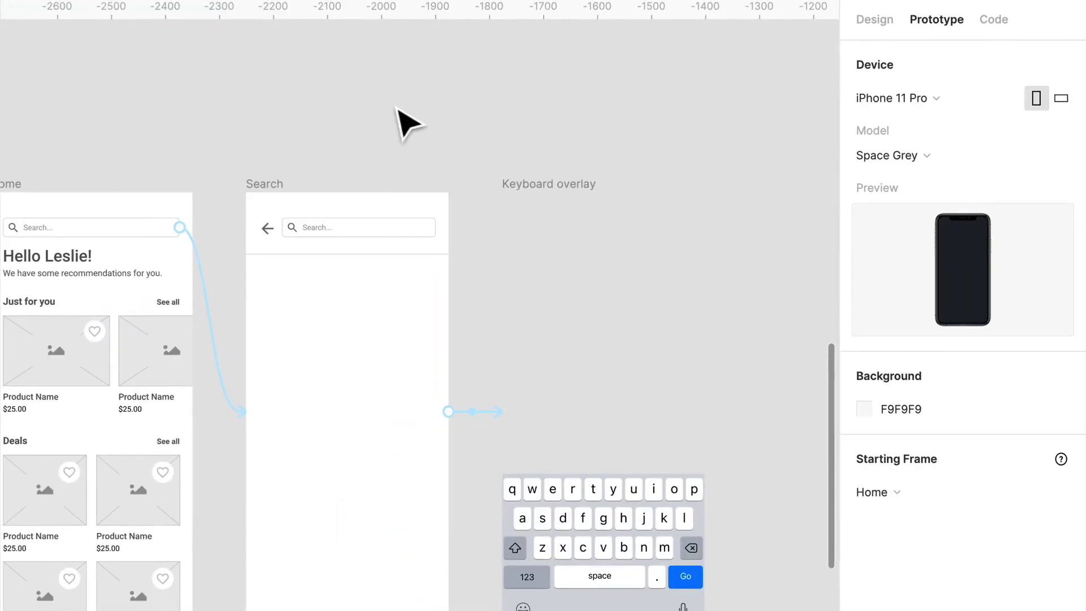
pyautogui.click(195, 216)
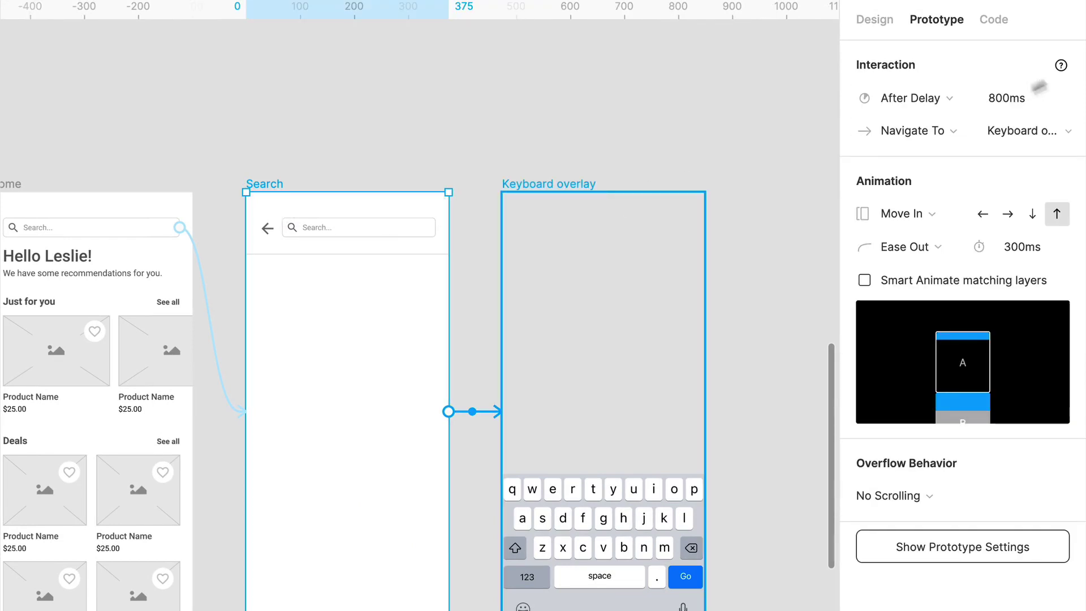
pyautogui.click(993, 109)
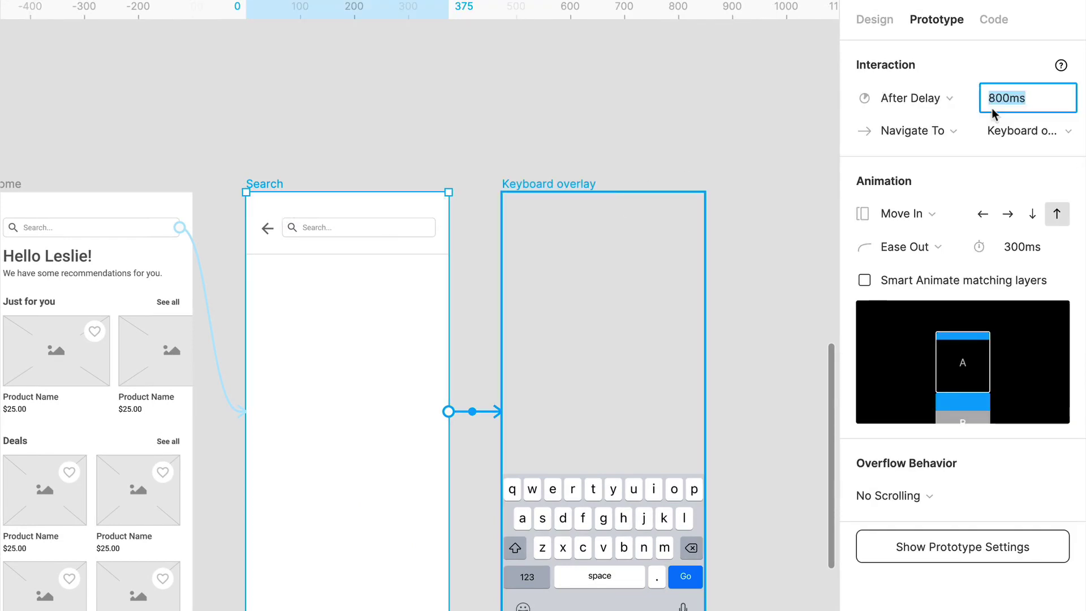
pyautogui.write('200ms')
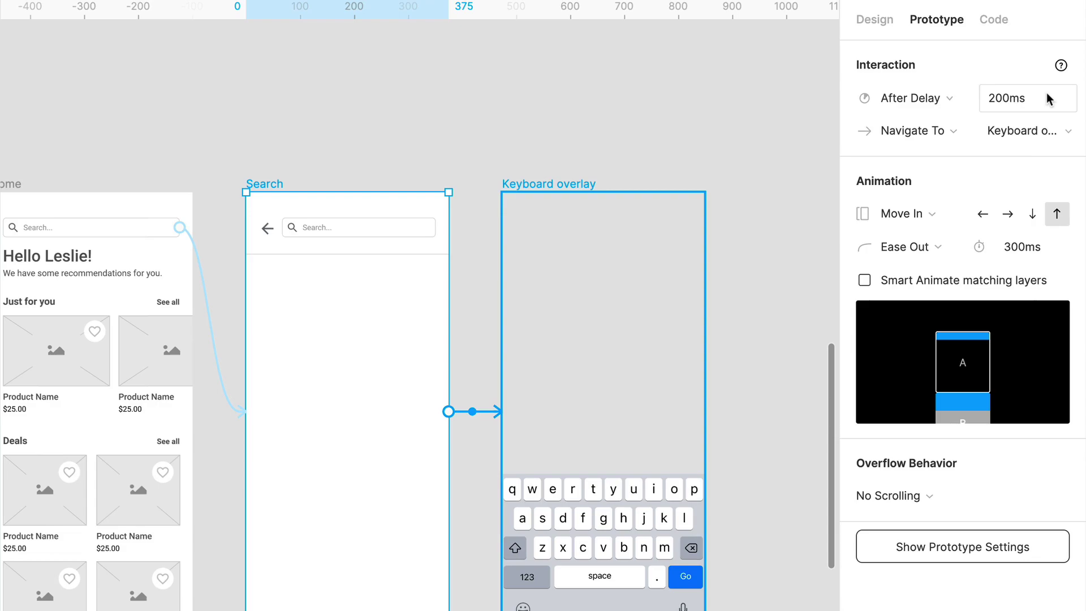
pyautogui.click(394, 181)
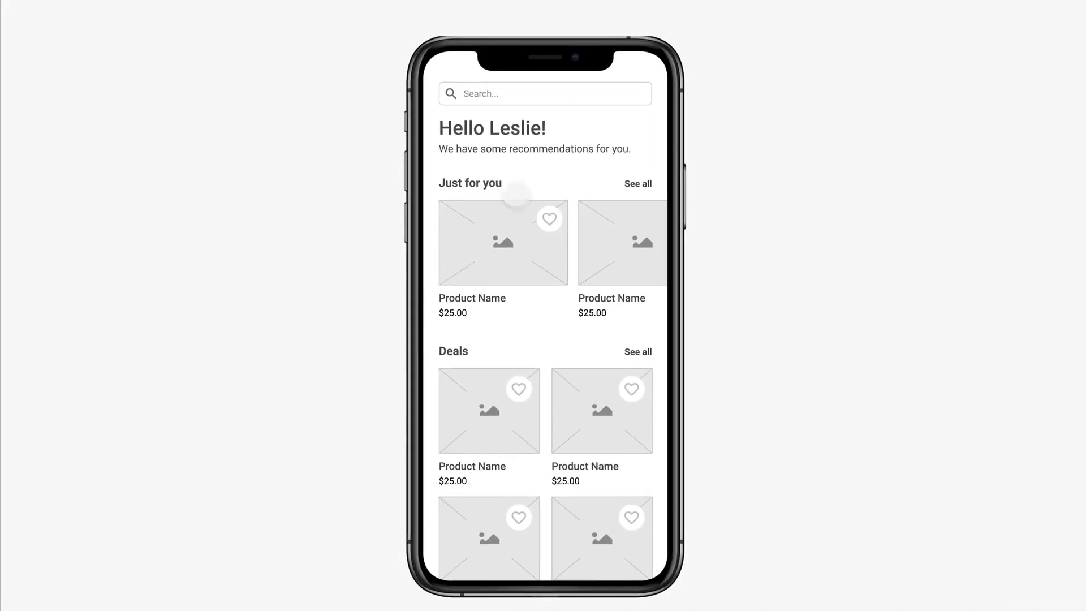
# - Preview the keyboard transition from Home's search bar, then reselect the Search frame
pyautogui.click(563, 152)
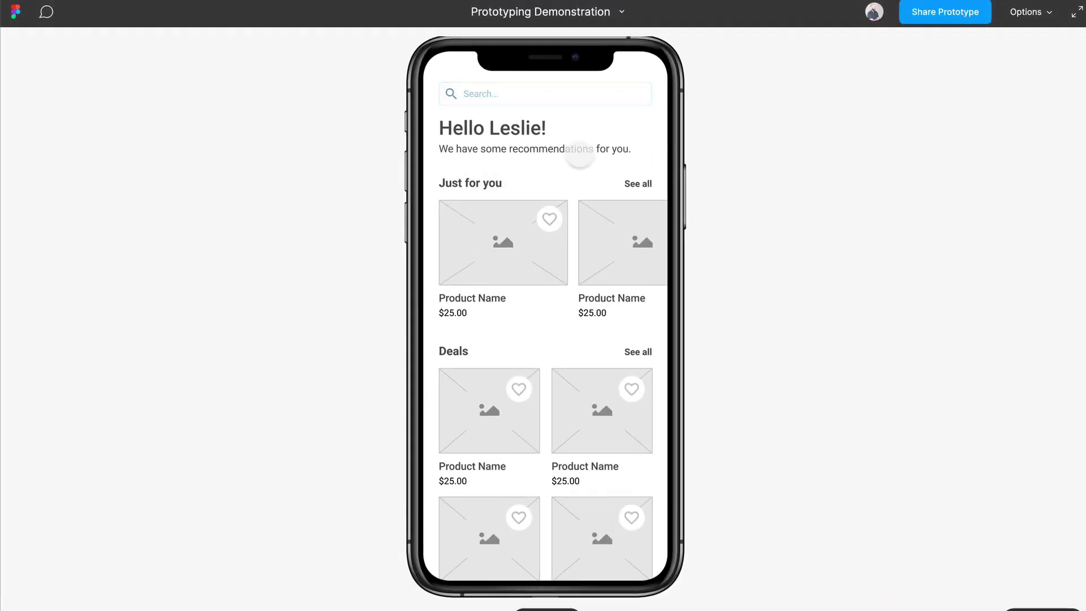
pyautogui.click(562, 99)
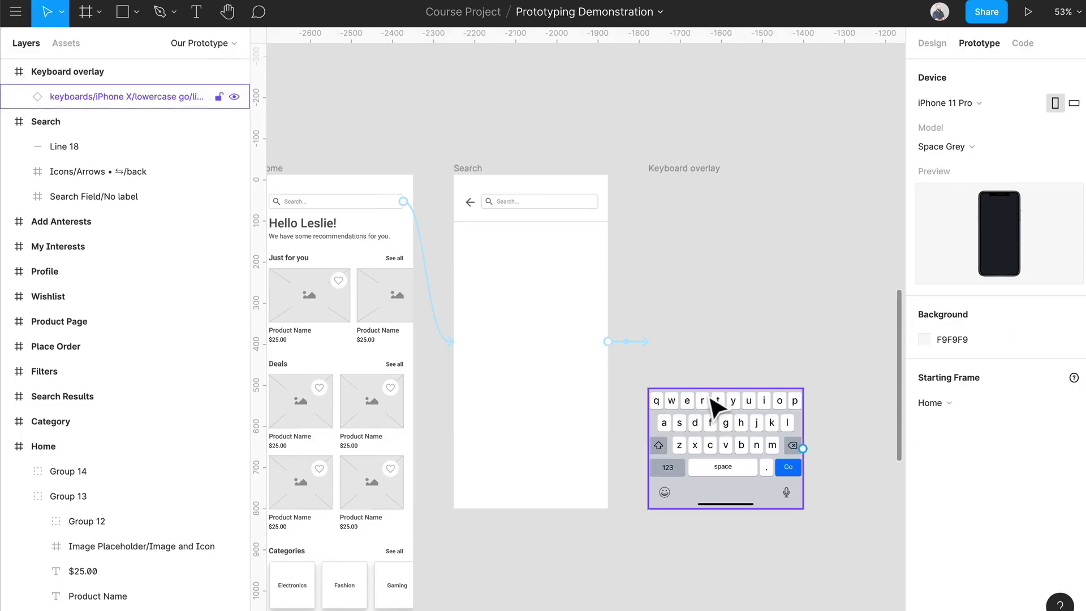
pyautogui.click(718, 407)
pyautogui.click(469, 288)
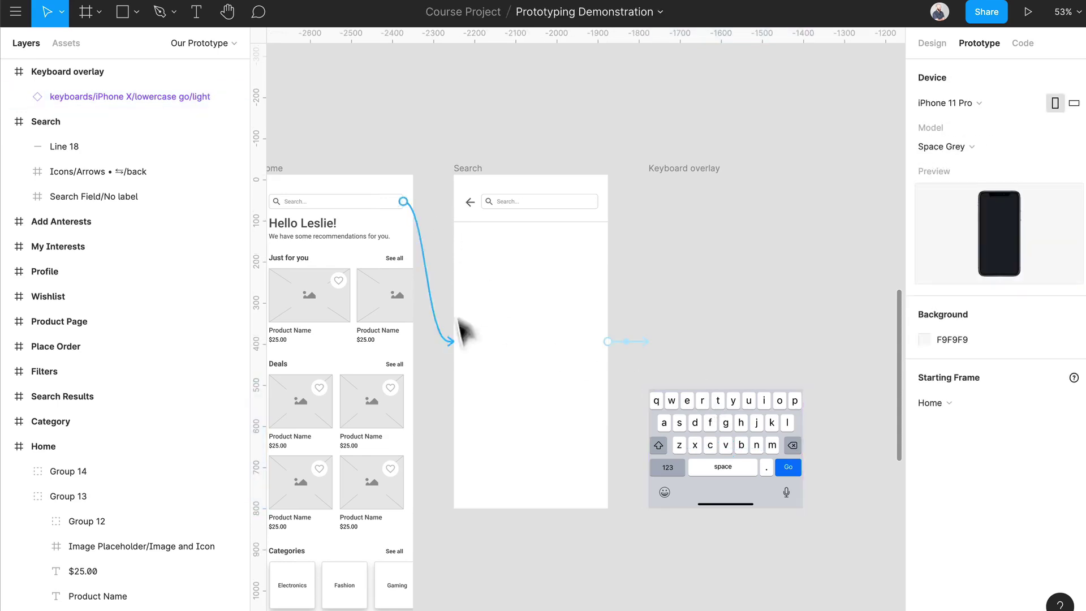
pyautogui.click(474, 170)
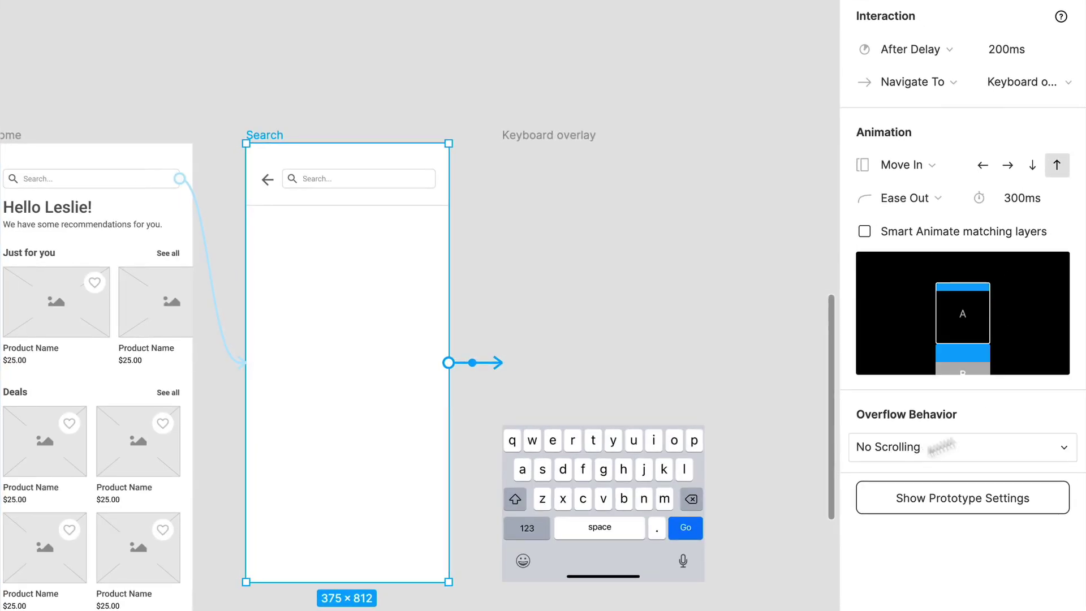
# - Switch the Search frame's action to Open Overlay anchored at Bottom Center
pyautogui.click(913, 88)
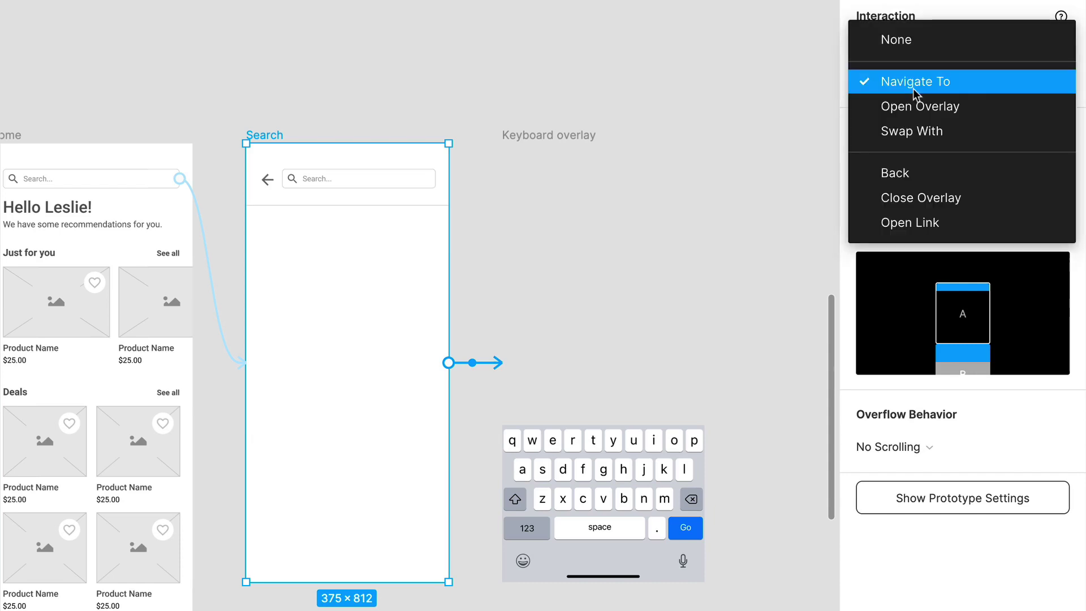
pyautogui.click(922, 108)
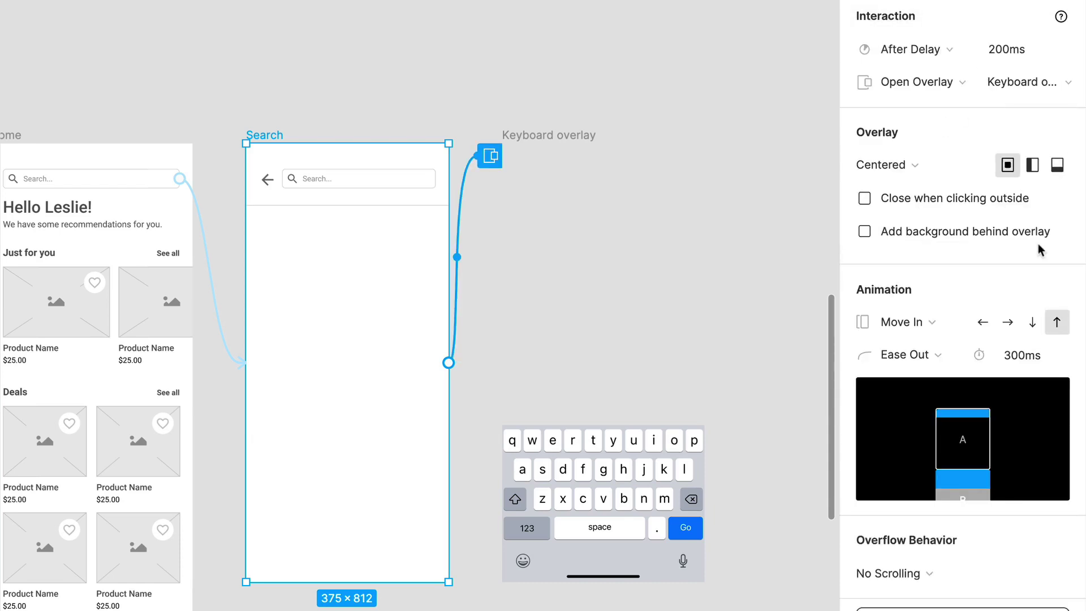
pyautogui.click(1058, 166)
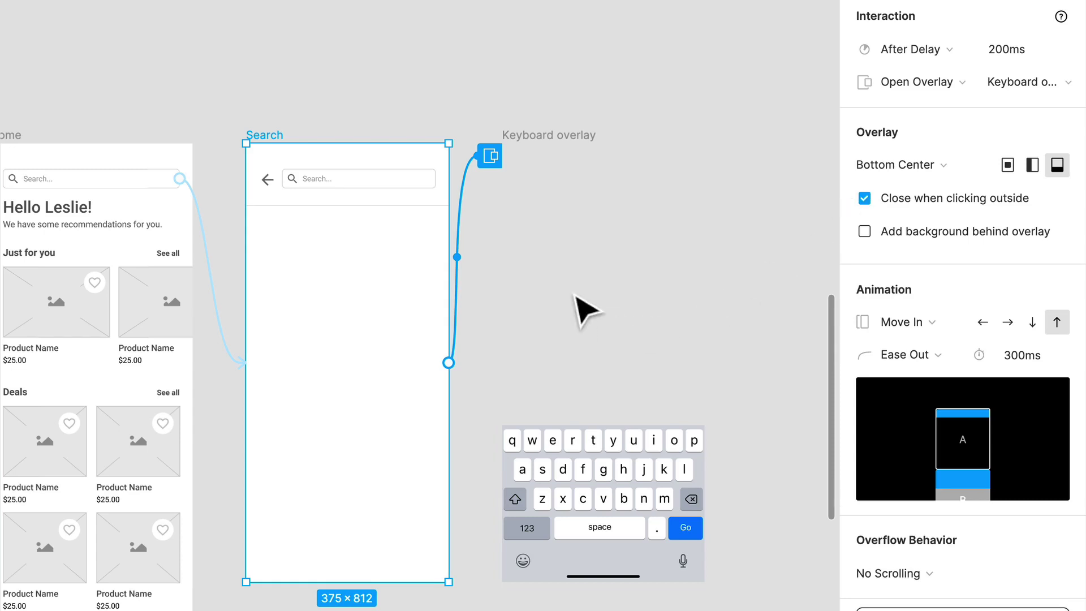
pyautogui.hscroll(2, 581, 308)
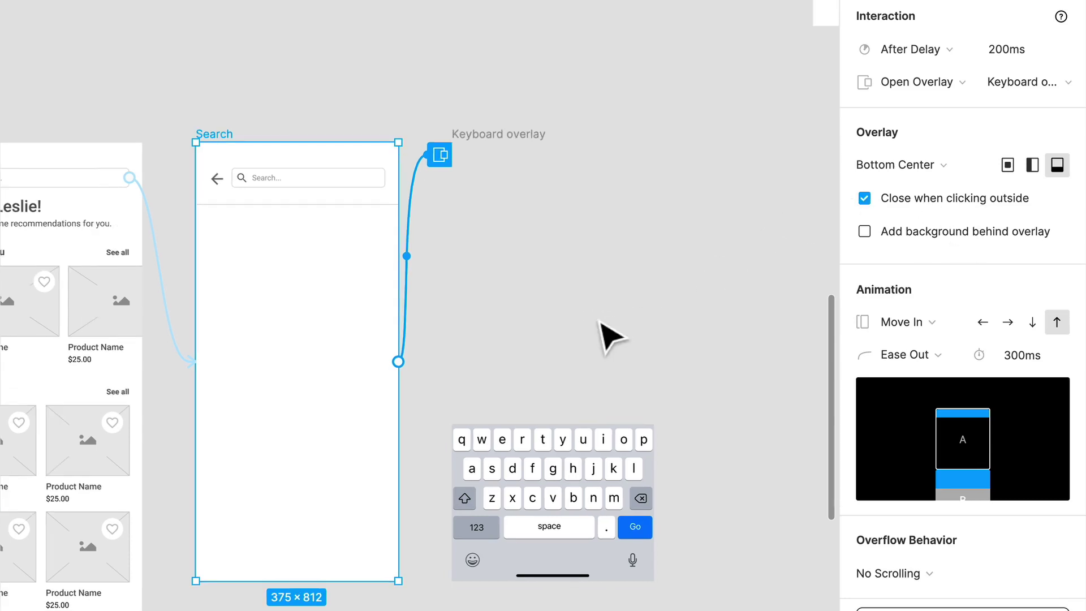
pyautogui.hscroll(-6, 614, 333)
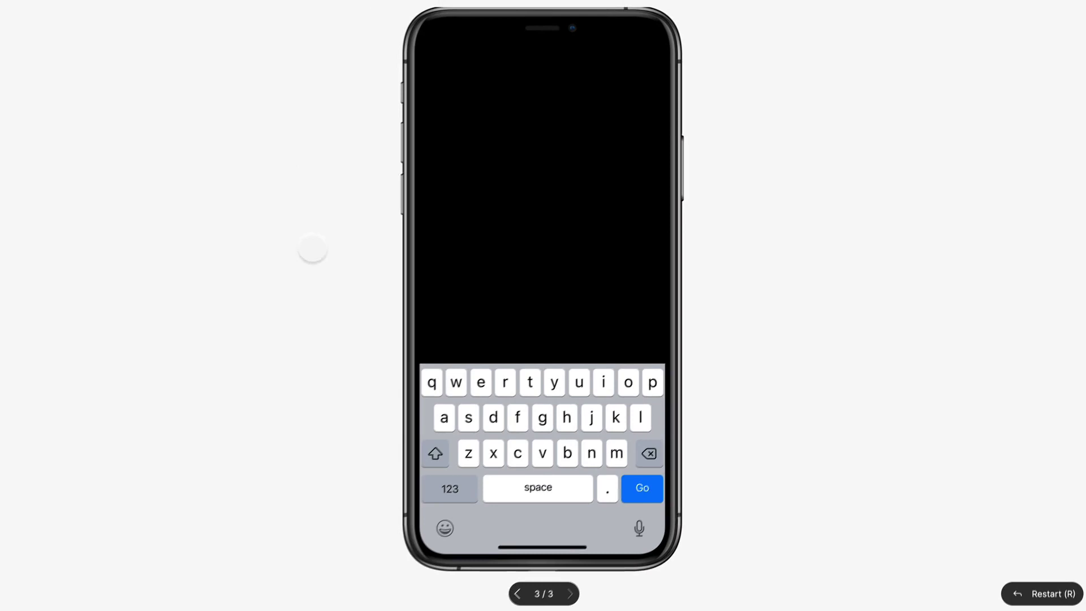
# - Restart the prototype from Home with R to watch the keyboard overlay
pyautogui.press('r')
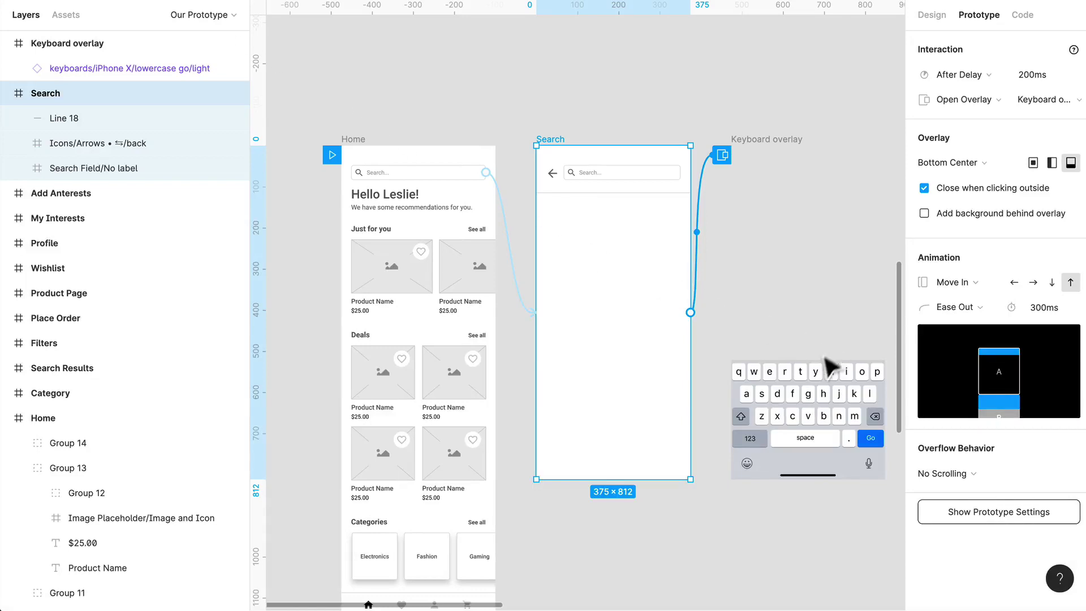
# - Drag the Keyboard overlay frame's top edge down to the top of the keyboard
pyautogui.click(809, 395)
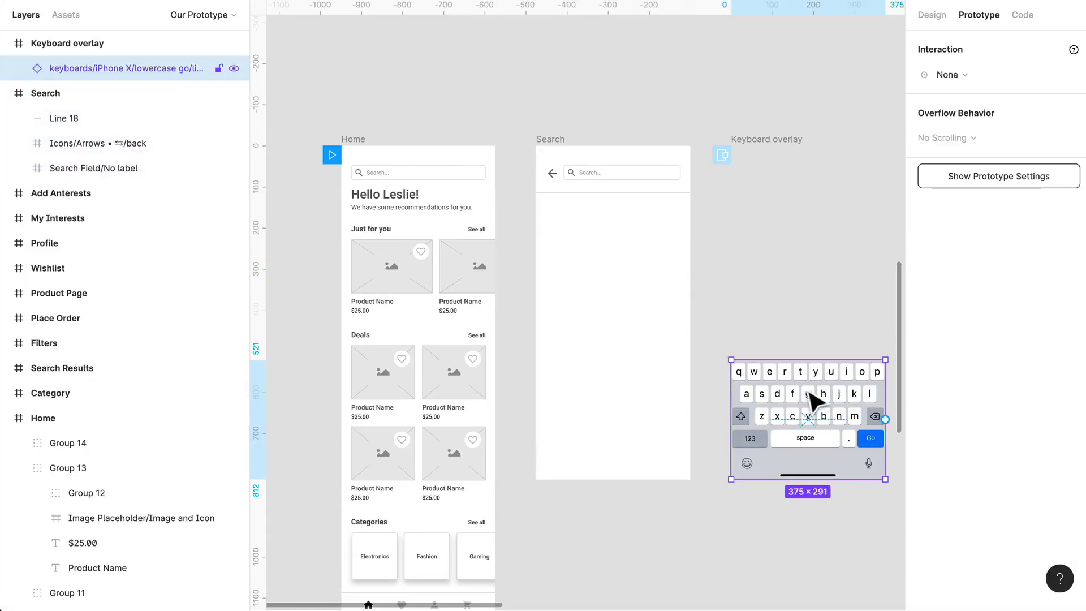
pyautogui.hscroll(3, 809, 394)
pyautogui.click(766, 142)
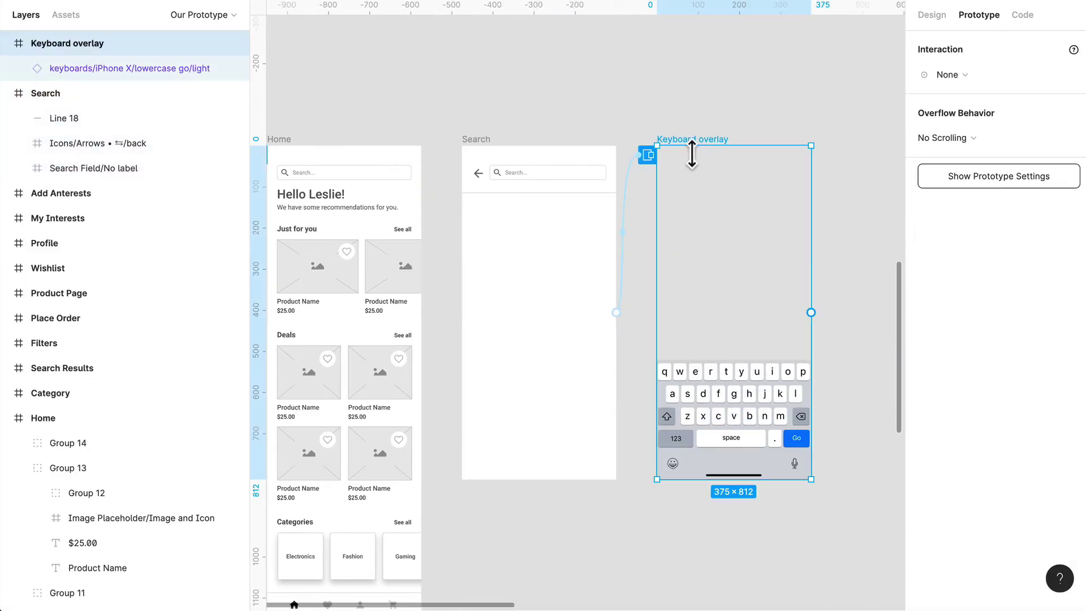
pyautogui.click(952, 82)
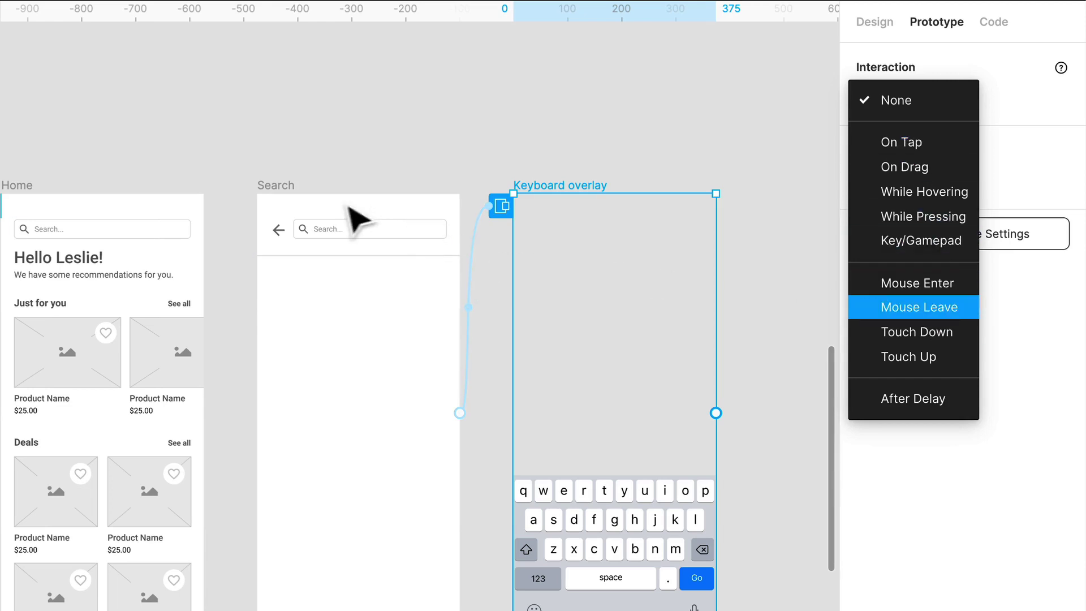
pyautogui.click(283, 190)
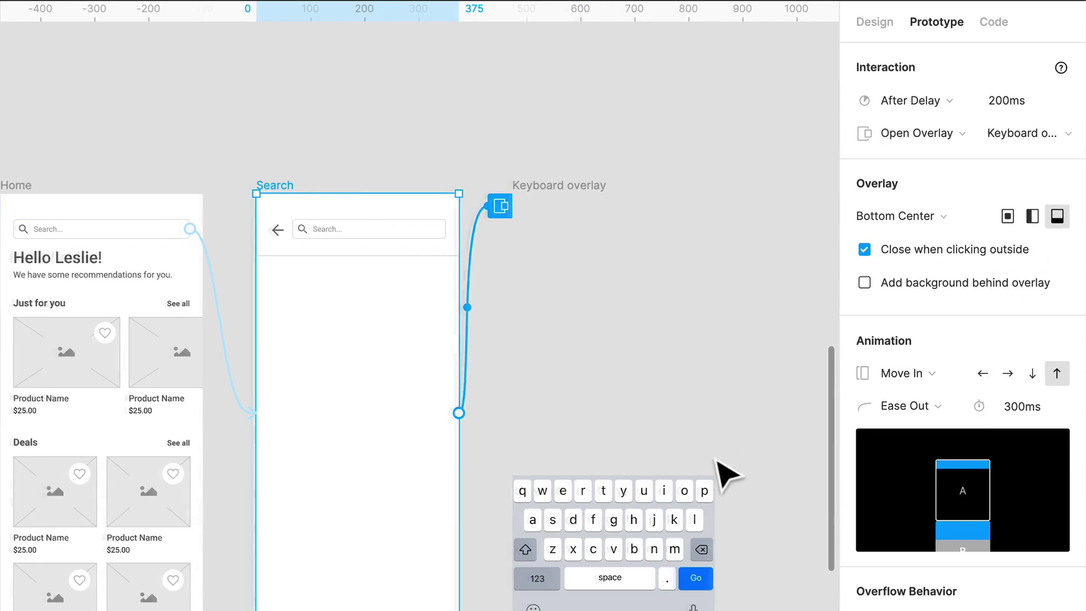
pyautogui.hscroll(3, 717, 461)
pyautogui.click(486, 190)
pyautogui.moveTo(520, 271); pyautogui.dragTo(538, 480)
pyautogui.click(567, 372)
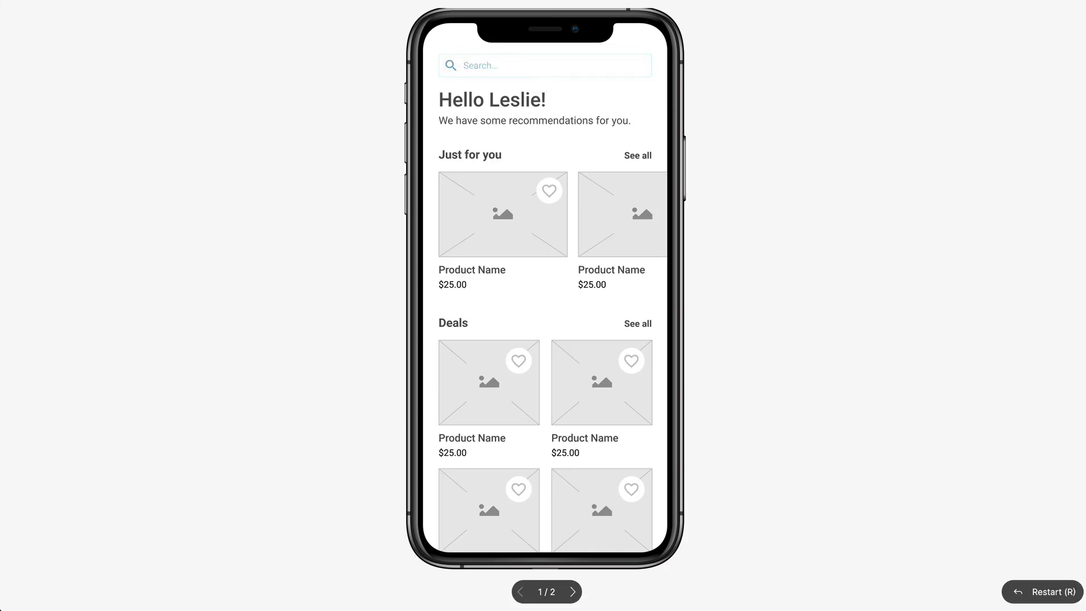
# - Link the Search screen's Search Field to Keyboard overlay as an Open Overlay interaction
pyautogui.click(542, 72)
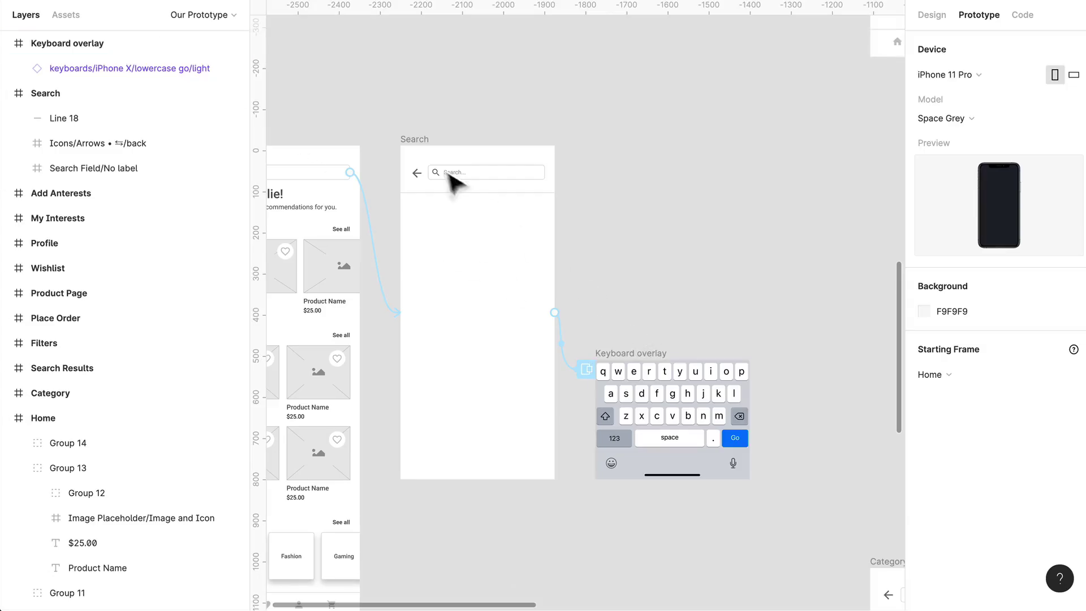
pyautogui.click(493, 179)
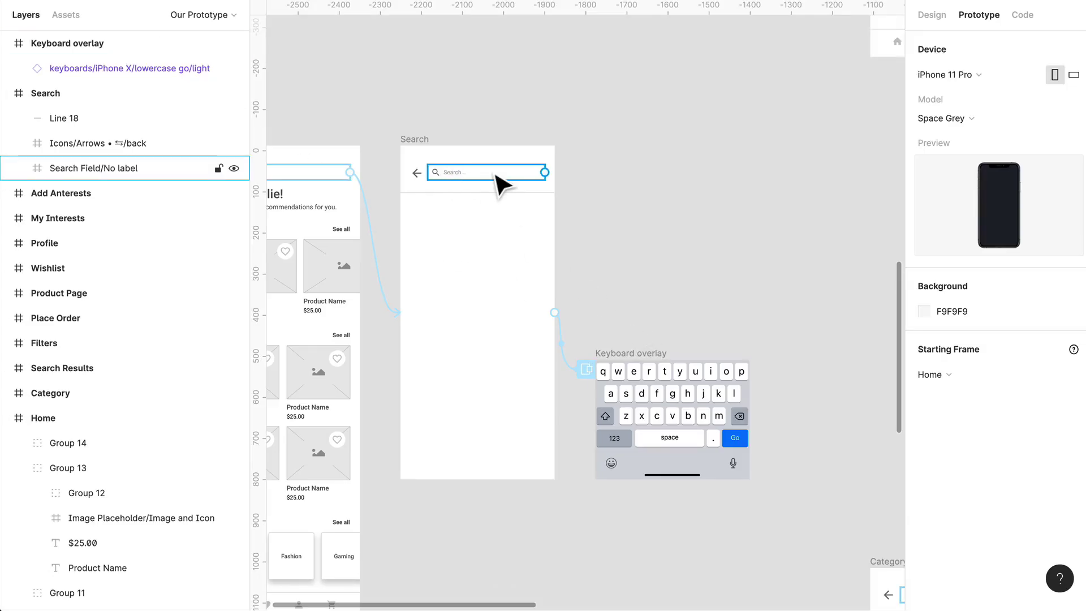
pyautogui.moveTo(545, 172); pyautogui.dragTo(715, 383)
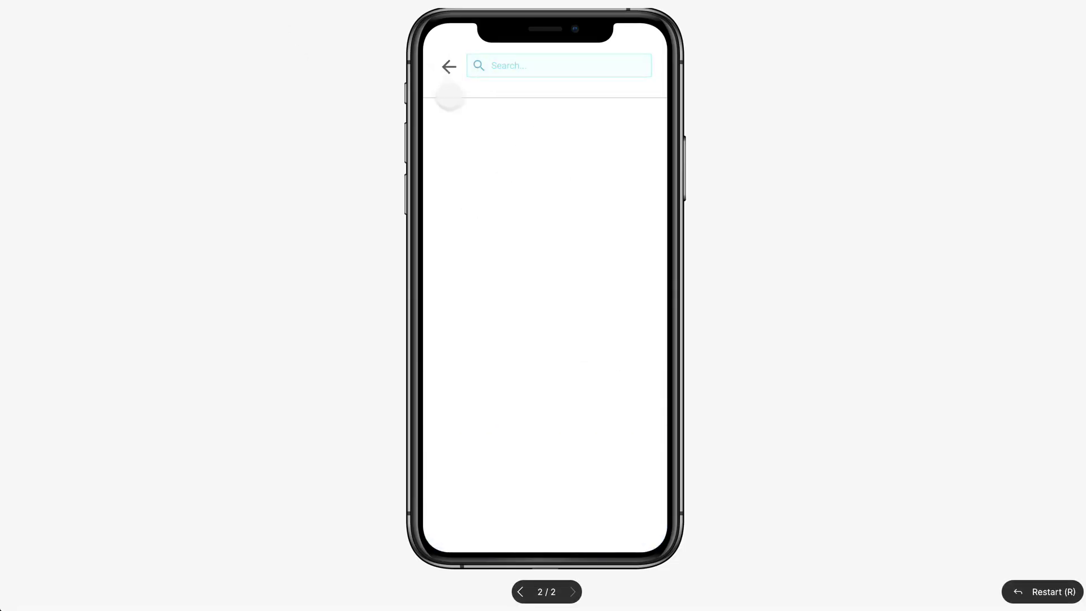
# - In the presentation, tap blank areas to check that the keyboard overlay closes
pyautogui.click(541, 66)
pyautogui.click(534, 145)
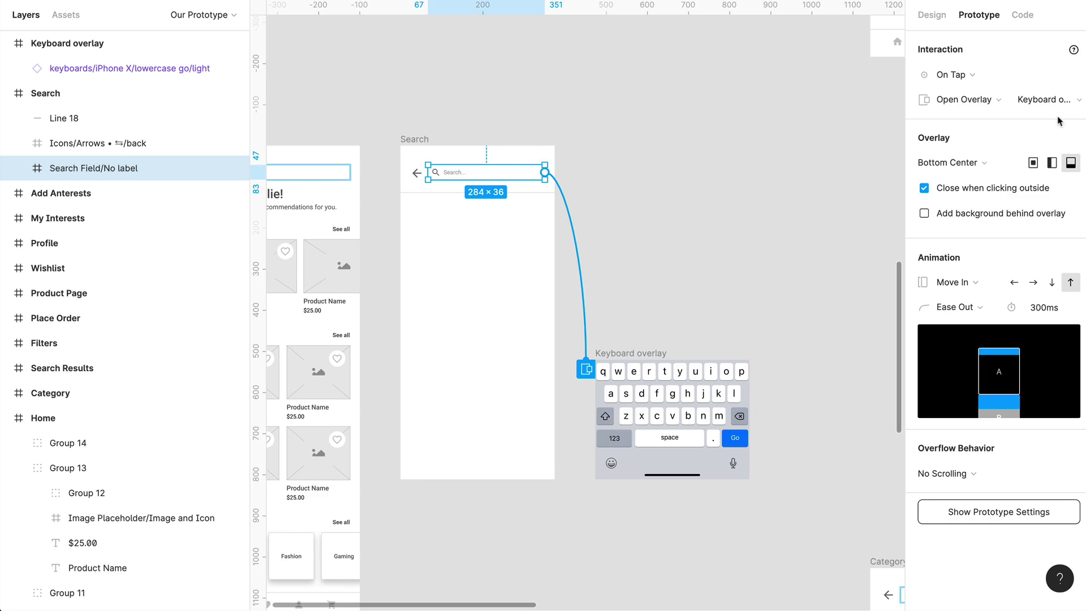
# - Duplicate the Keyboard overlay frame to the right of the original
pyautogui.click(691, 428)
pyautogui.hscroll(1, 735, 419)
pyautogui.click(803, 407)
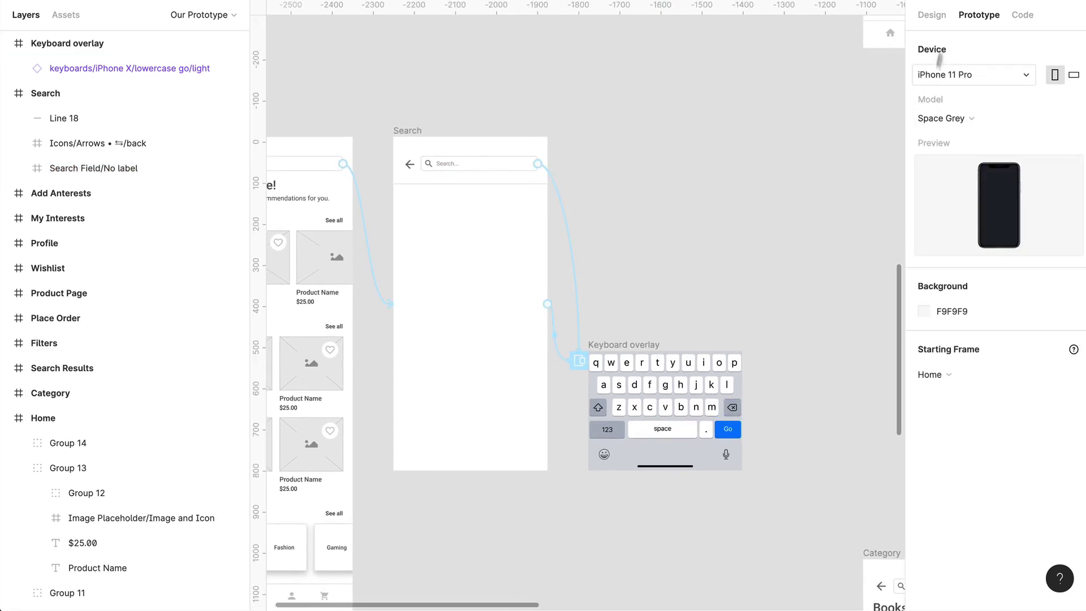
pyautogui.click(931, 15)
pyautogui.scroll(-3, 660, 359)
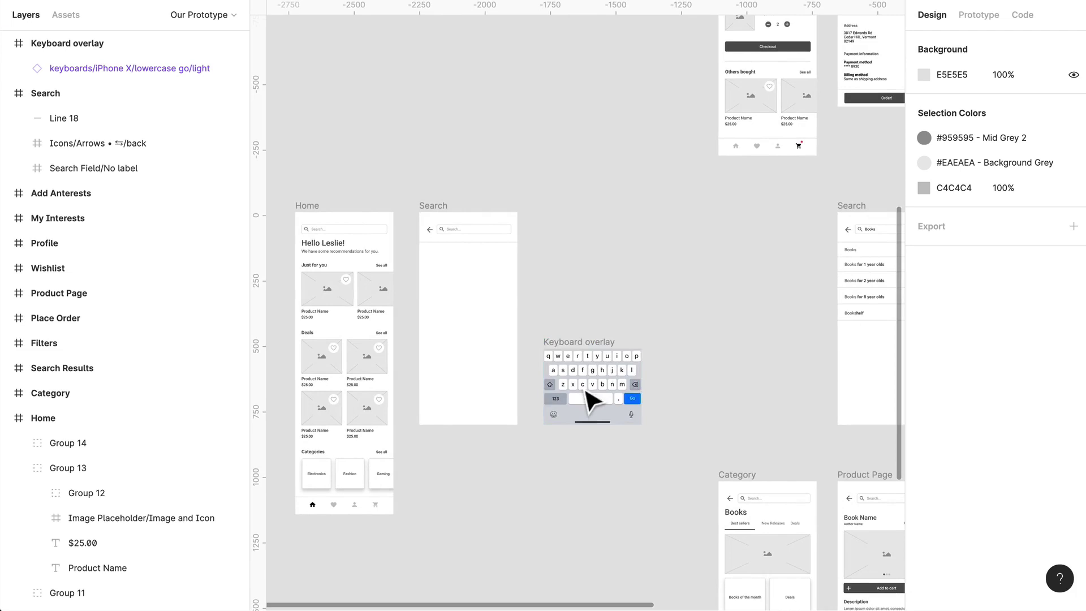
pyautogui.click(578, 414)
pyautogui.moveTo(579, 415); pyautogui.dragTo(727, 422)
pyautogui.scroll(5, 725, 412)
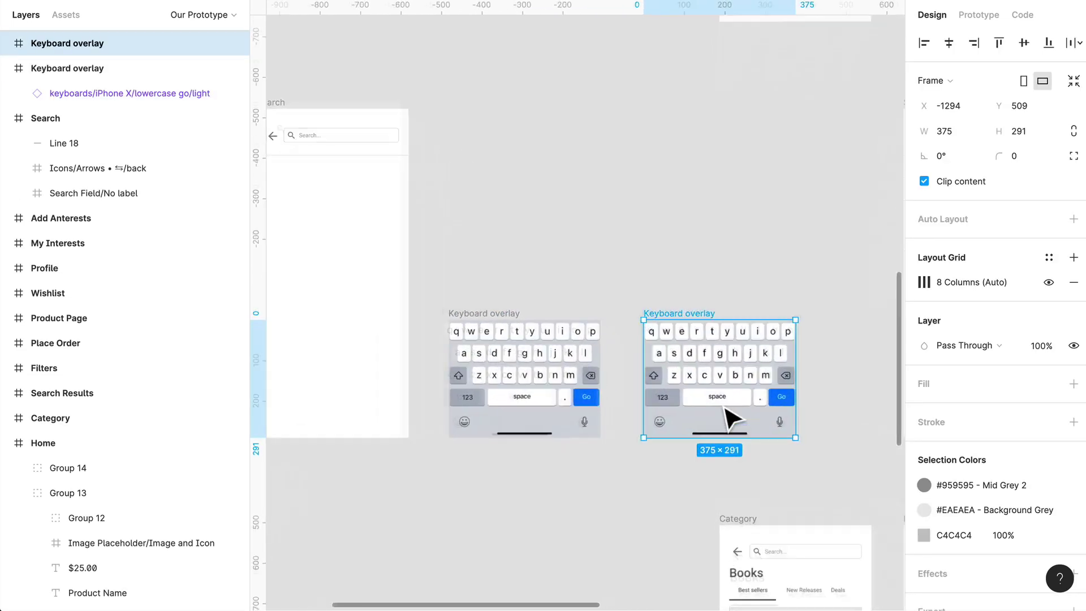
# - Set the copy's keyboard-background fill to black 000000
pyautogui.doubleClick(756, 388)
pyautogui.doubleClick(755, 387)
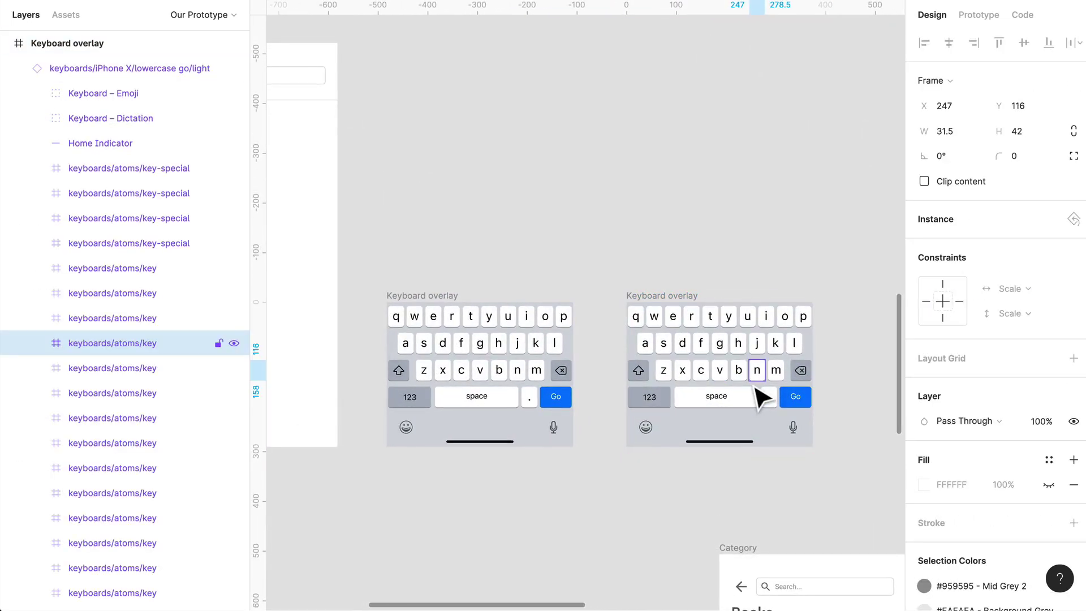
pyautogui.press('Escape')
pyautogui.doubleClick(782, 445)
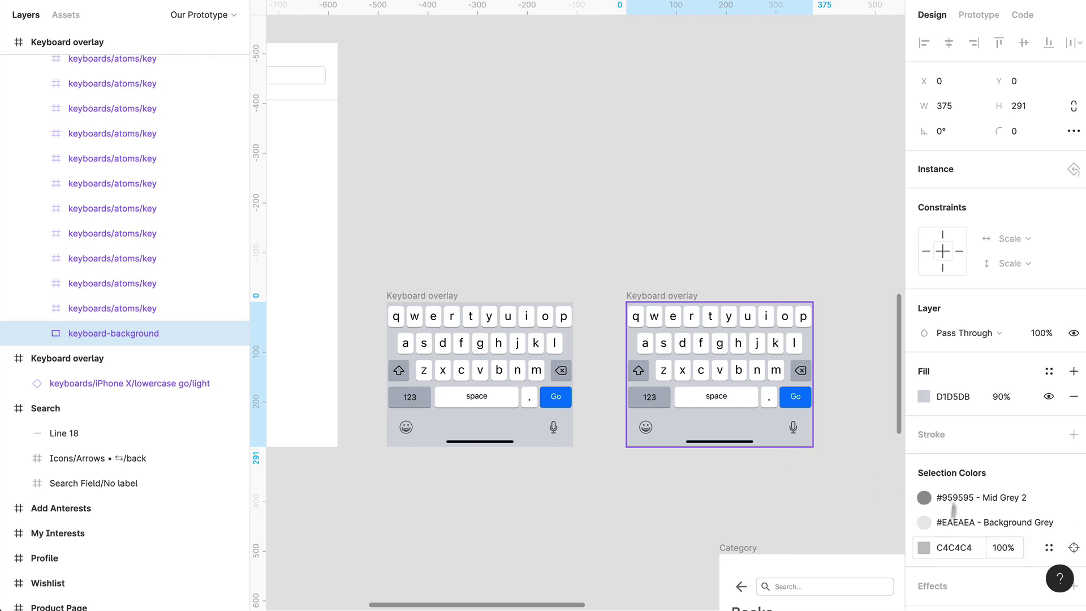
pyautogui.click(953, 396)
pyautogui.click(924, 396)
pyautogui.write('000000')
pyautogui.press('Return')
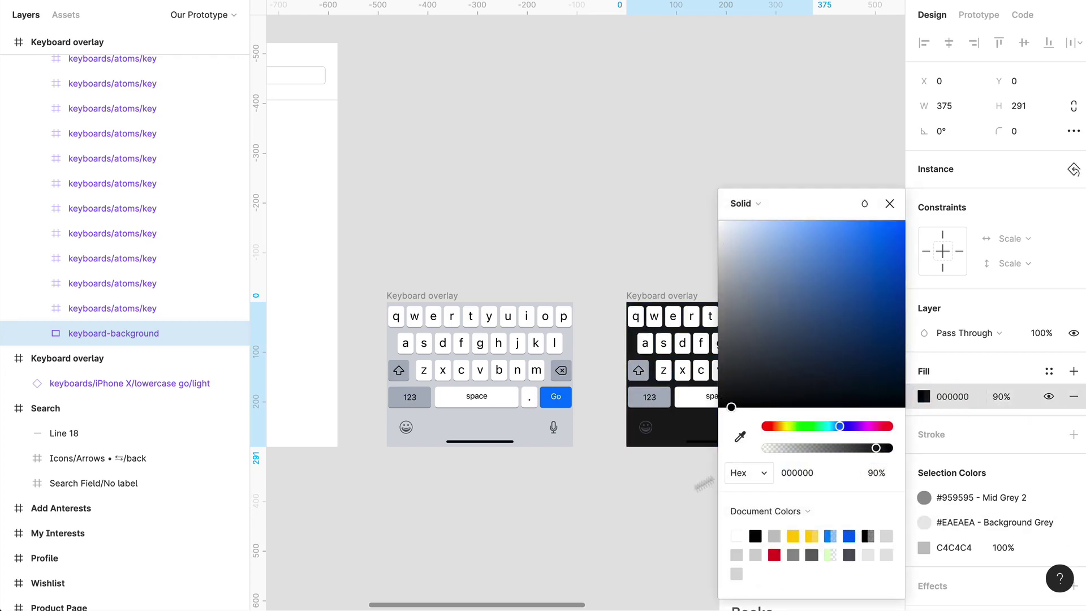
pyautogui.click(660, 532)
pyautogui.hscroll(-5, 679, 510)
pyautogui.scroll(-3, 699, 495)
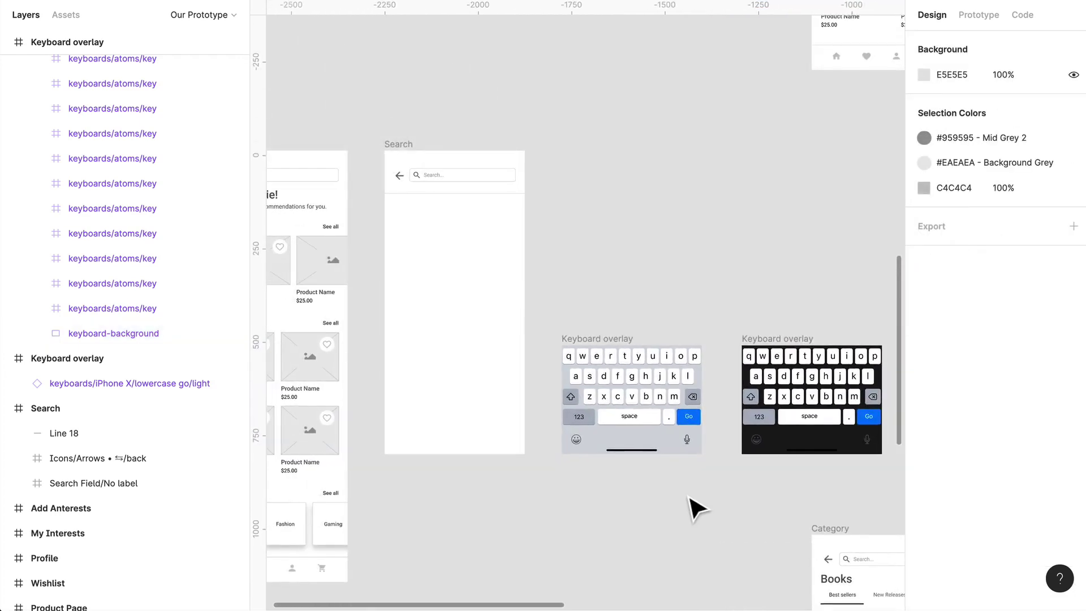
pyautogui.hscroll(-3, 614, 177)
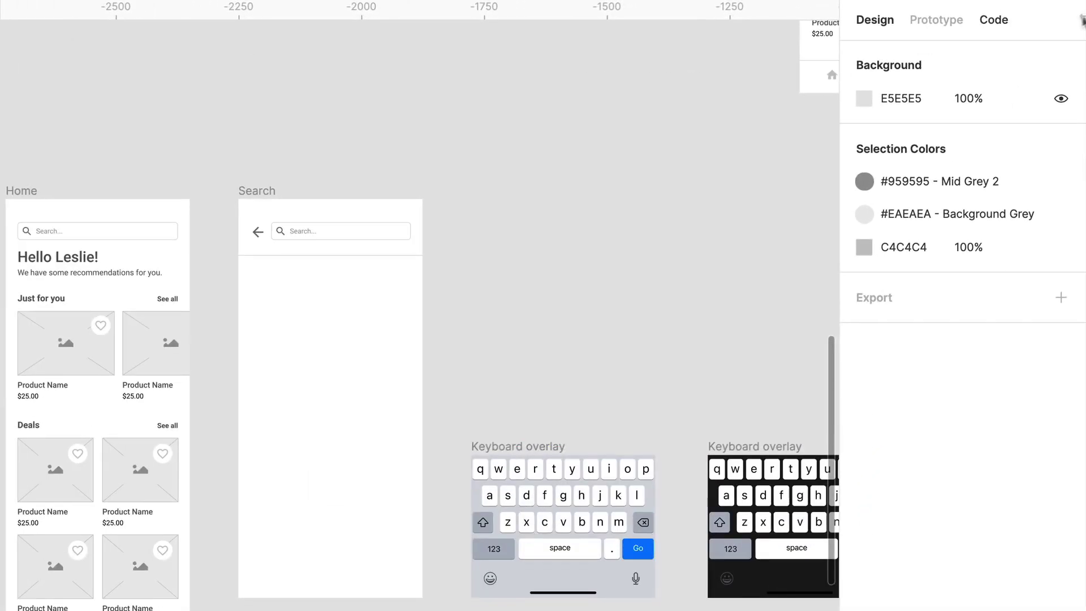
# - Connect the light Keyboard overlay to the black copy with an On Tap, Swap With interaction
pyautogui.click(979, 15)
pyautogui.click(597, 574)
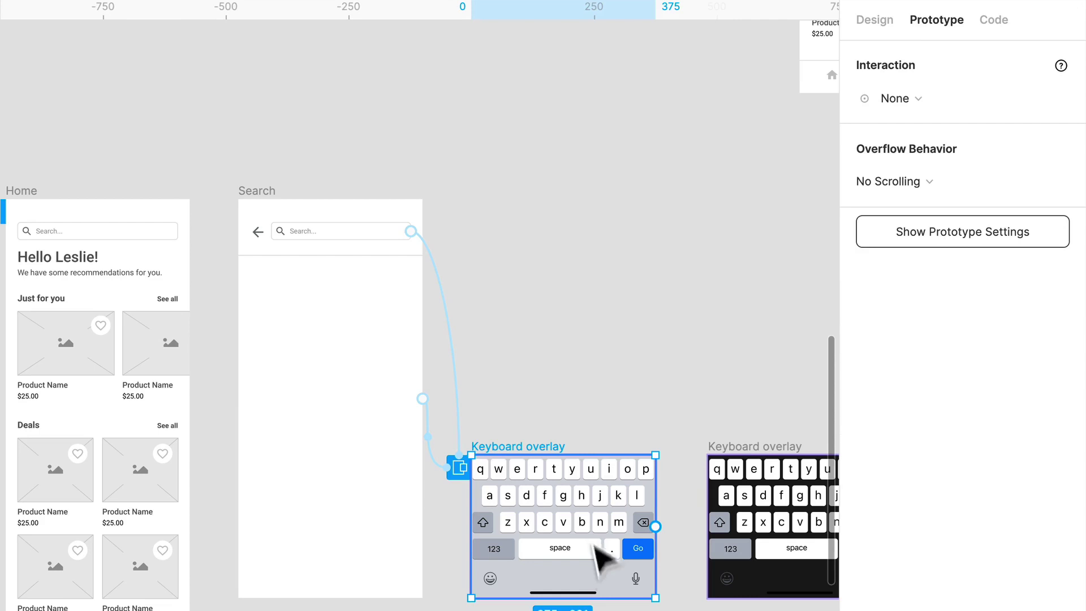
pyautogui.hscroll(3, 616, 566)
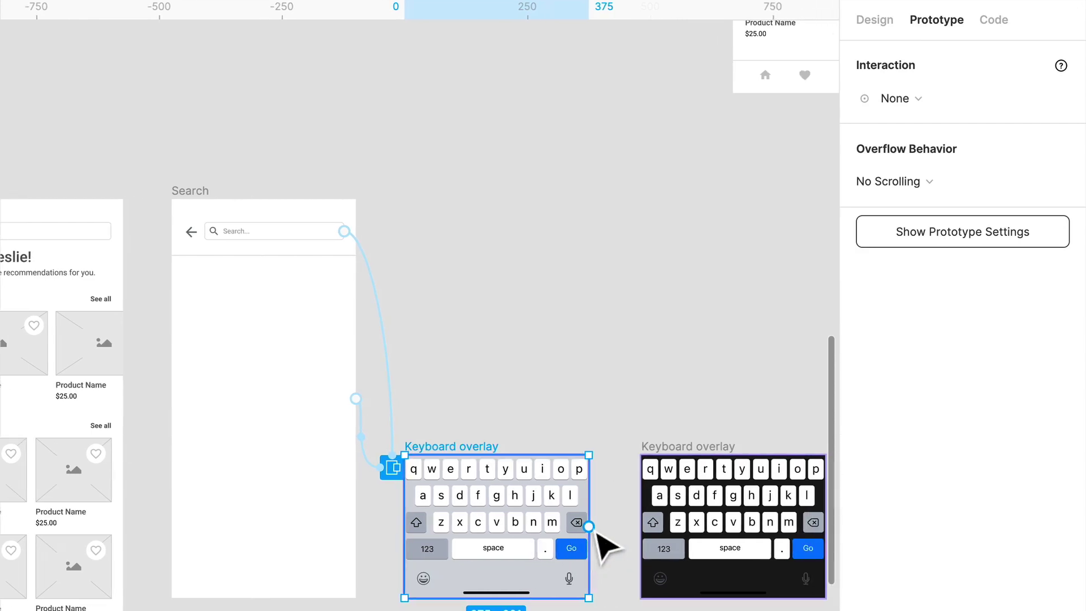
pyautogui.moveTo(589, 527); pyautogui.dragTo(722, 542)
pyautogui.click(930, 100)
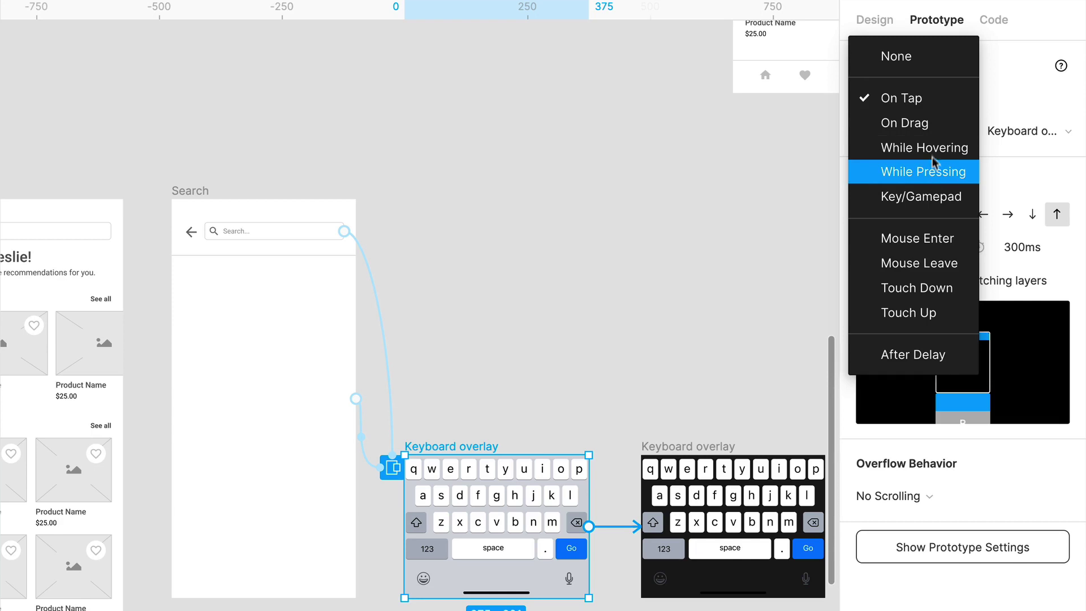
pyautogui.click(935, 111)
pyautogui.click(934, 131)
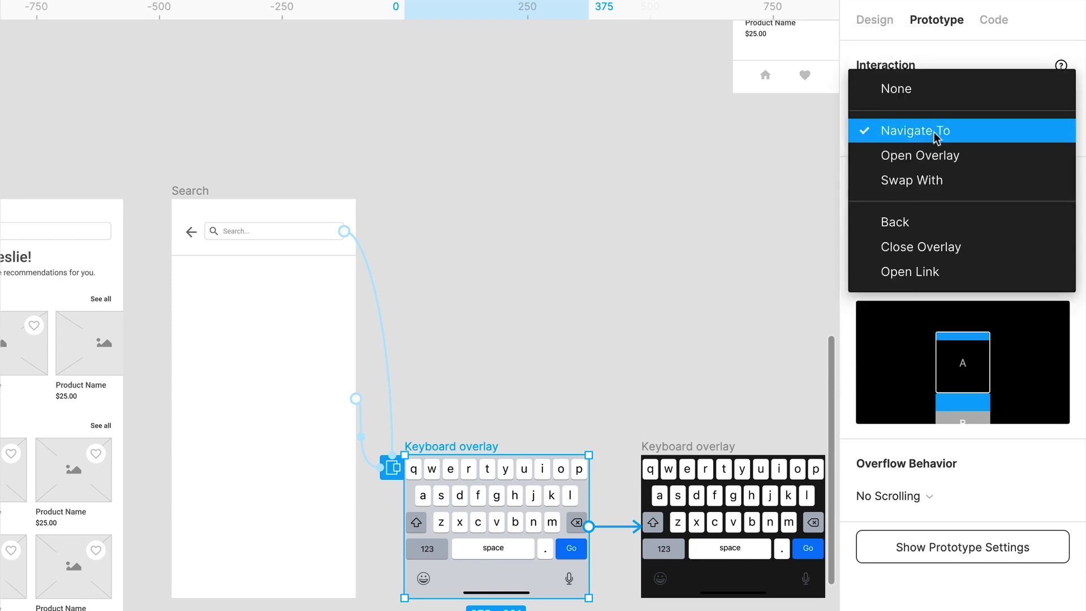
pyautogui.click(933, 180)
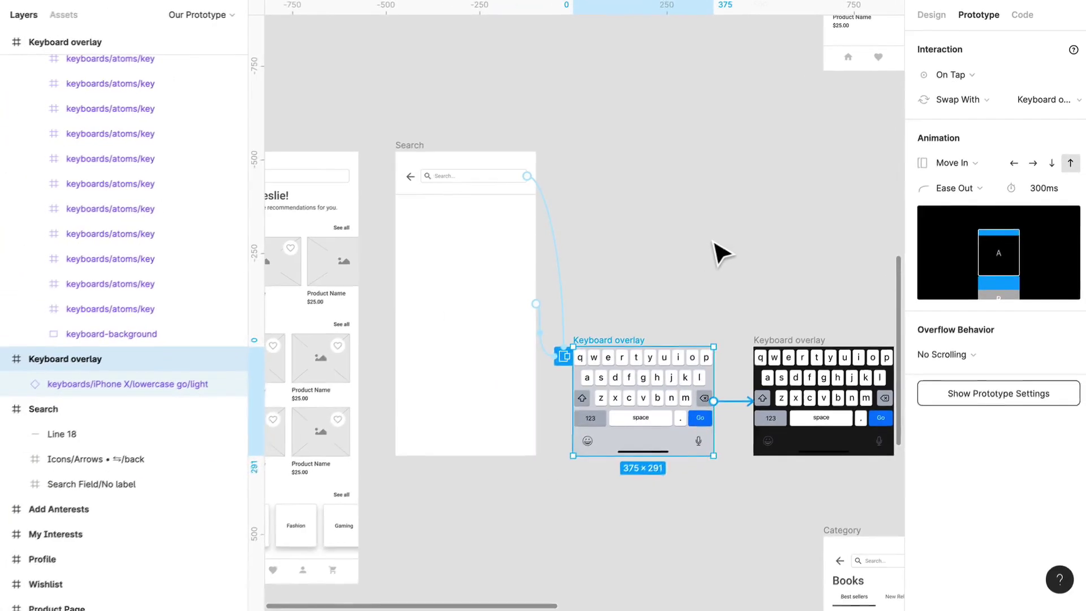
pyautogui.click(721, 250)
# - Present the prototype, raise the keyboard from the search bar and tap it to swap to black
pyautogui.press('super+alt+Return')
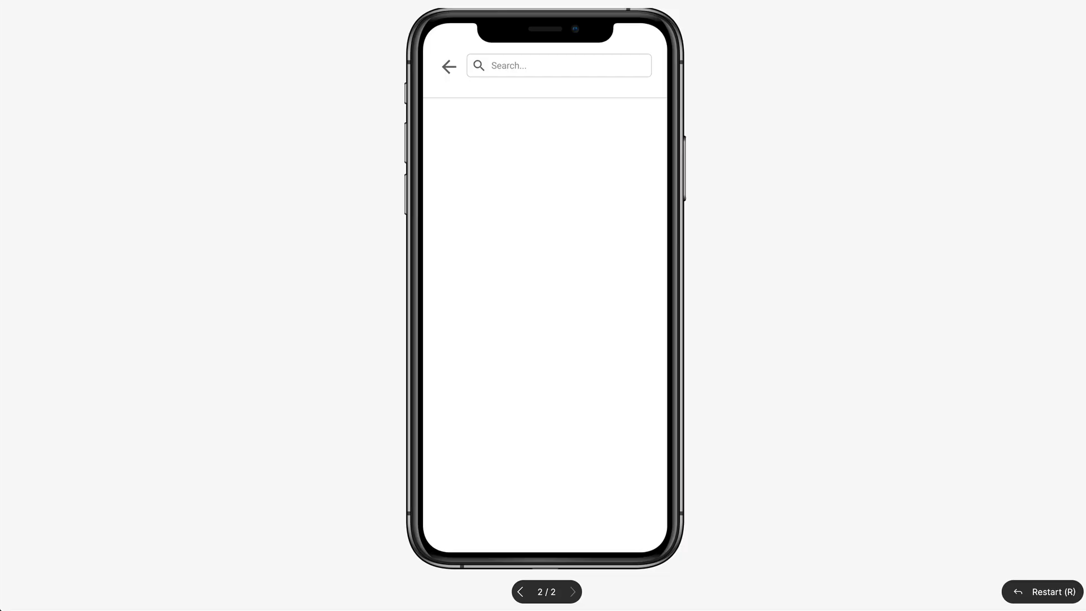
pyautogui.click(517, 219)
pyautogui.click(526, 66)
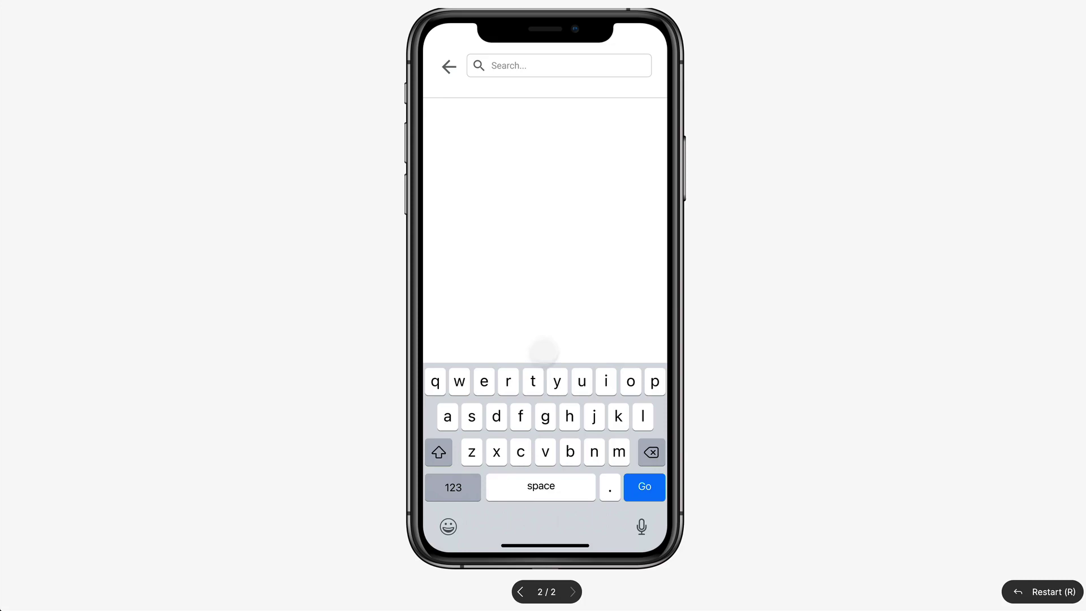
pyautogui.click(534, 384)
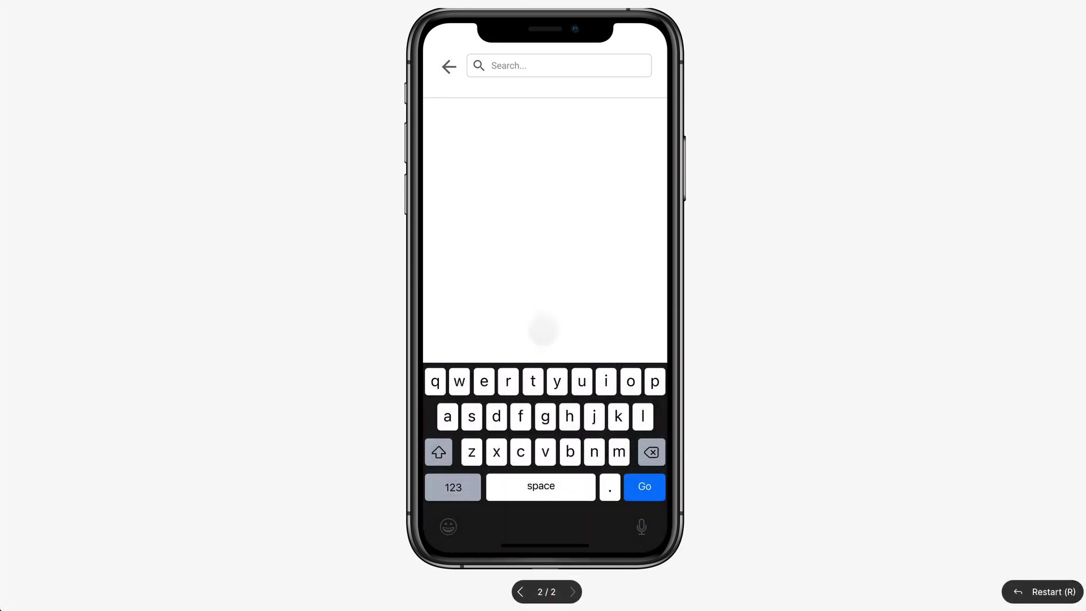
# - Dismiss and reopen the keyboard once more, then delete the black Keyboard overlay copy
pyautogui.click(539, 308)
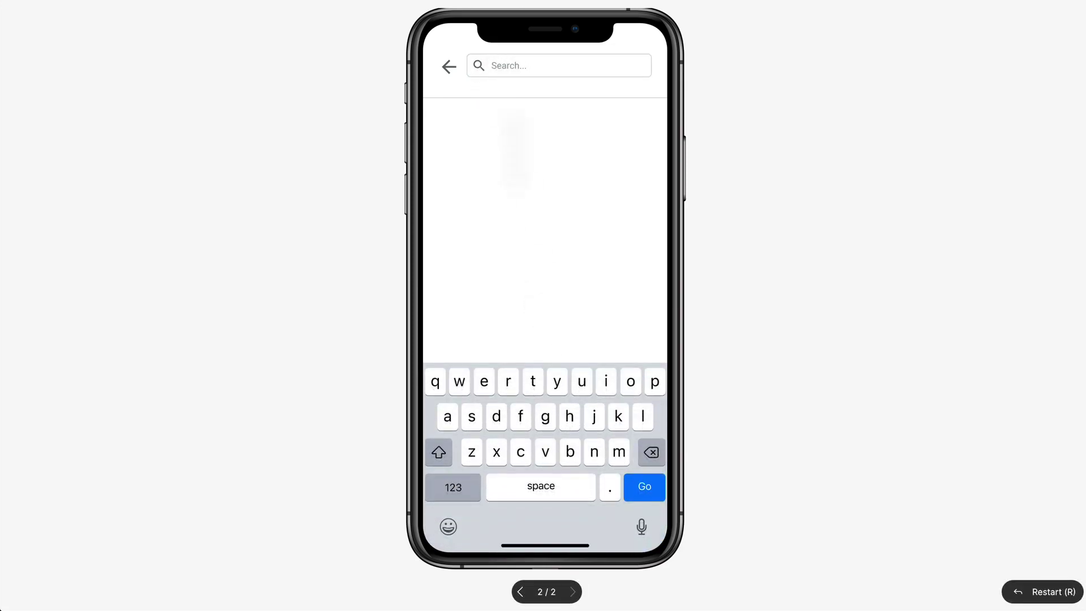
pyautogui.click(552, 489)
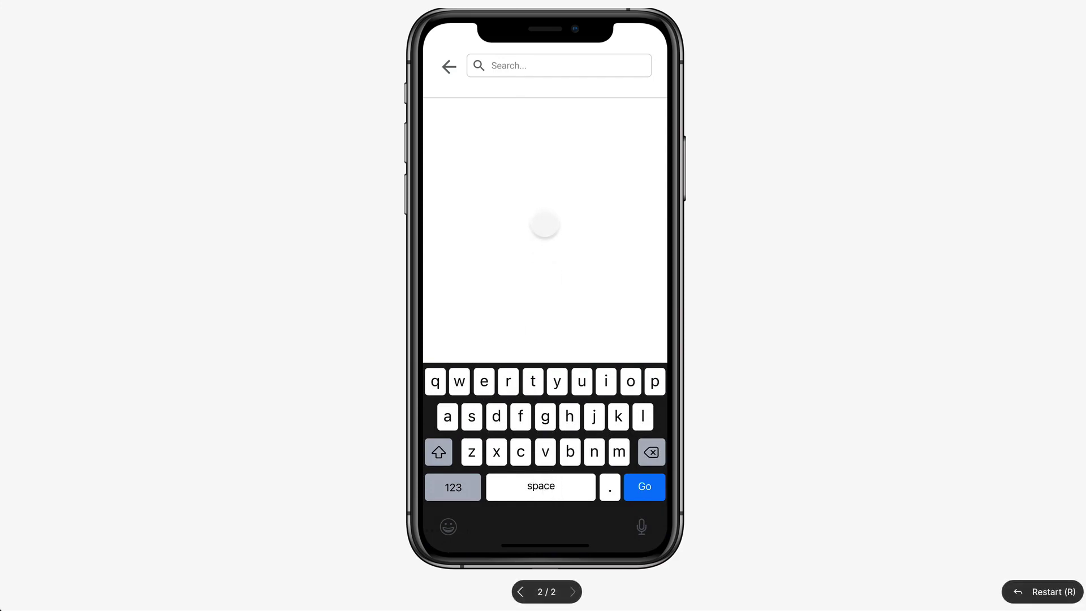
pyautogui.click(543, 223)
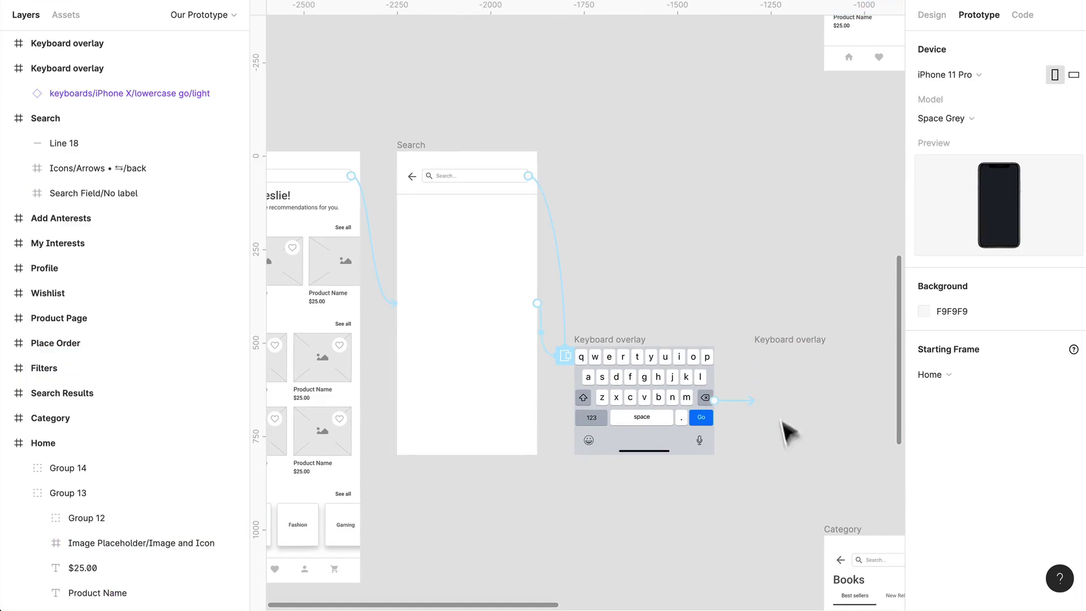
pyautogui.click(781, 419)
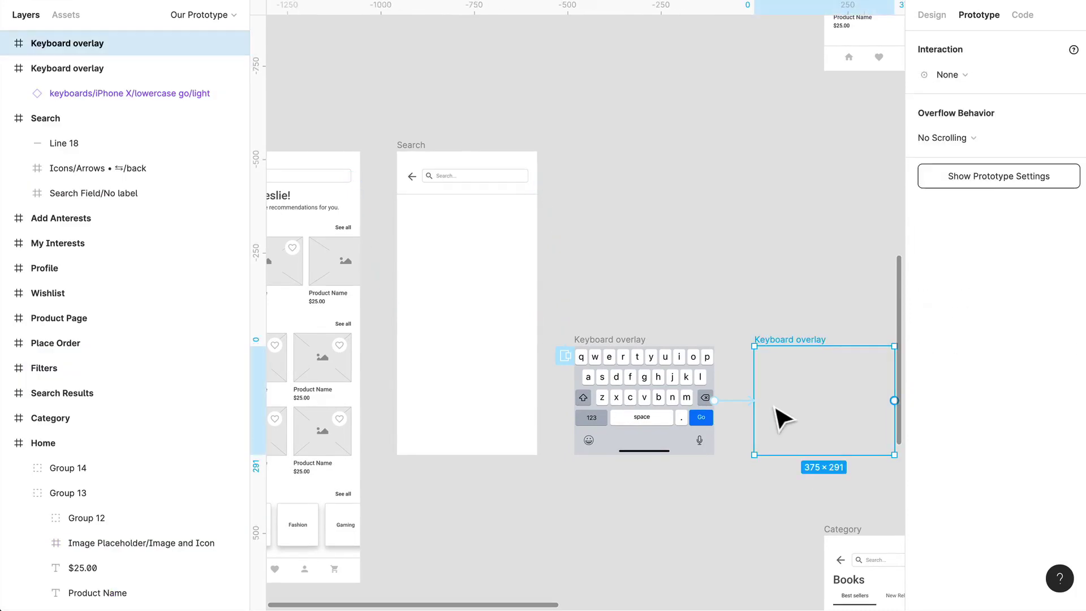
pyautogui.press('Delete')
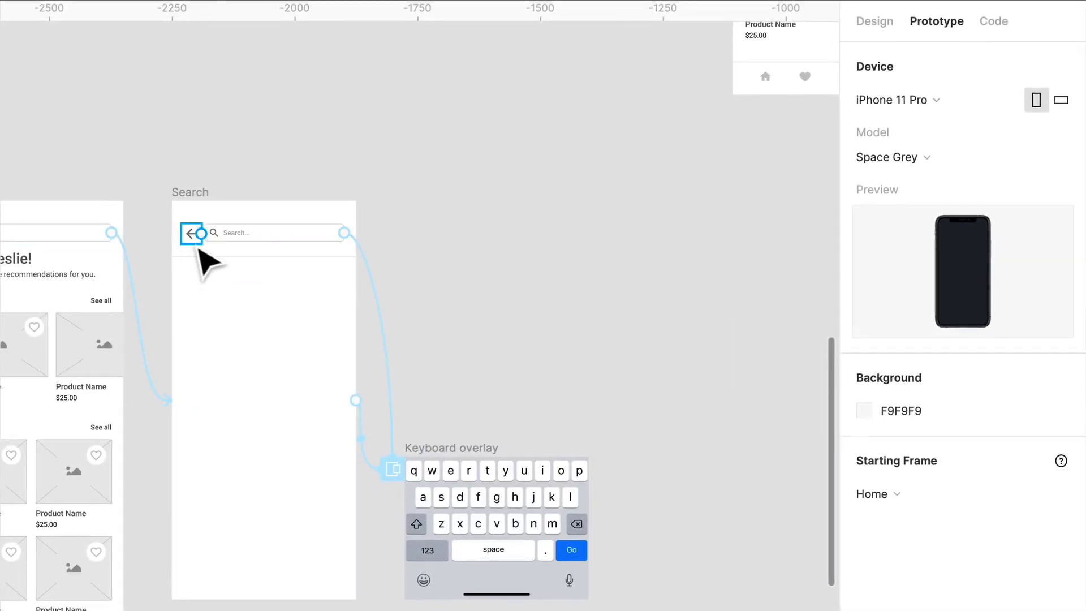
# - Give the Search screen's back arrow an On Tap, Back interaction
pyautogui.click(417, 181)
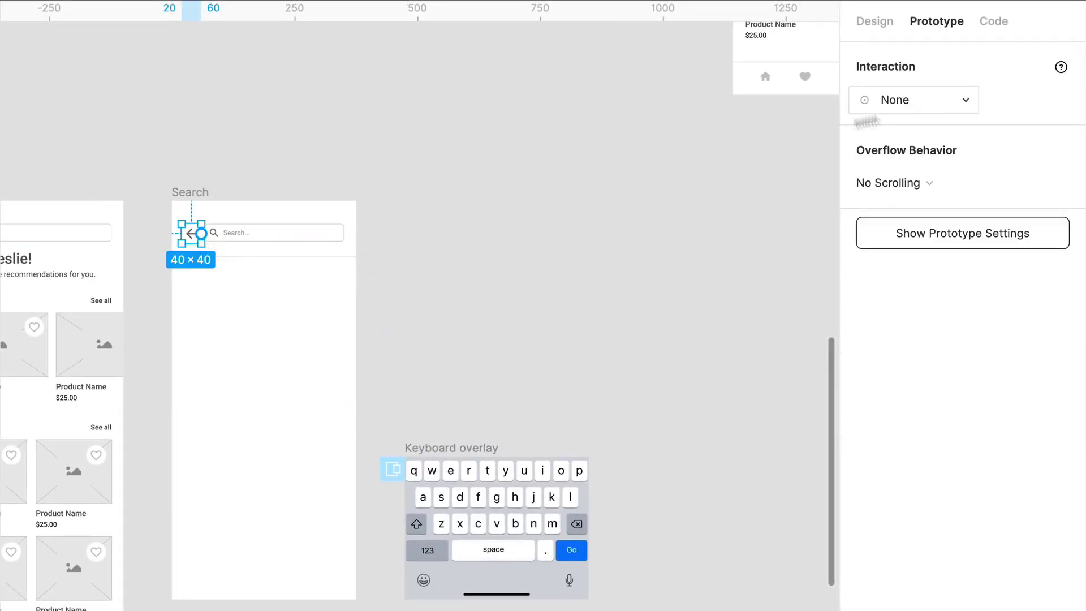
pyautogui.scroll(5, 213, 243)
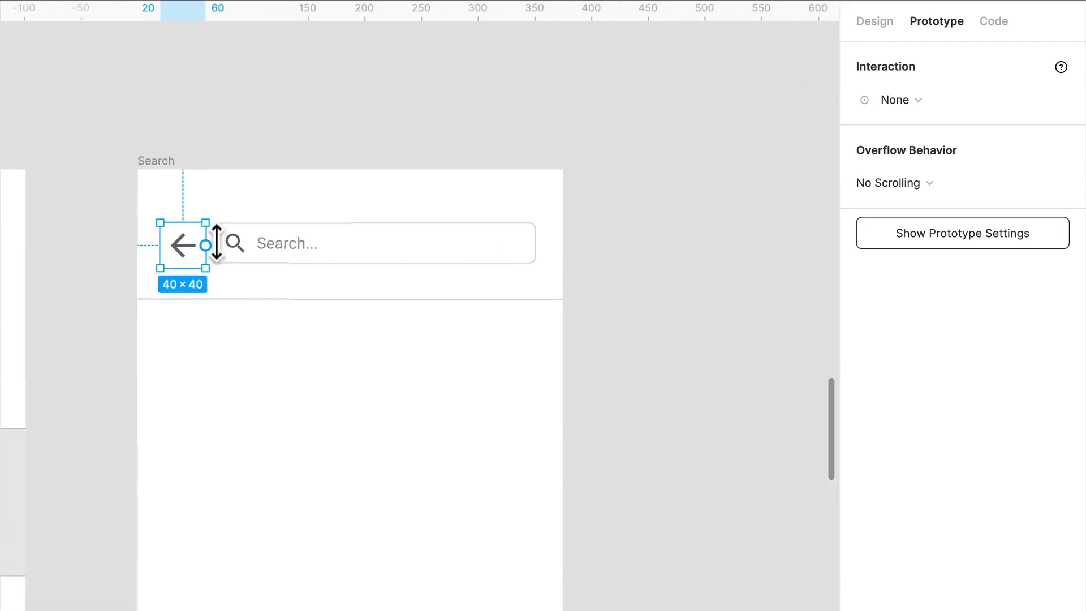
pyautogui.click(883, 106)
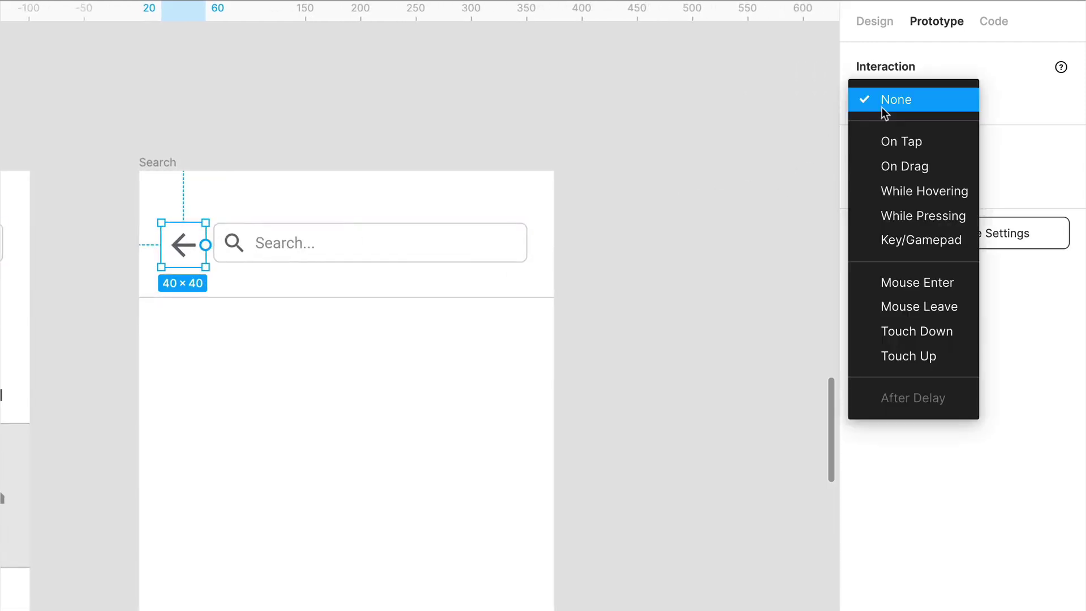
pyautogui.click(928, 140)
pyautogui.click(913, 139)
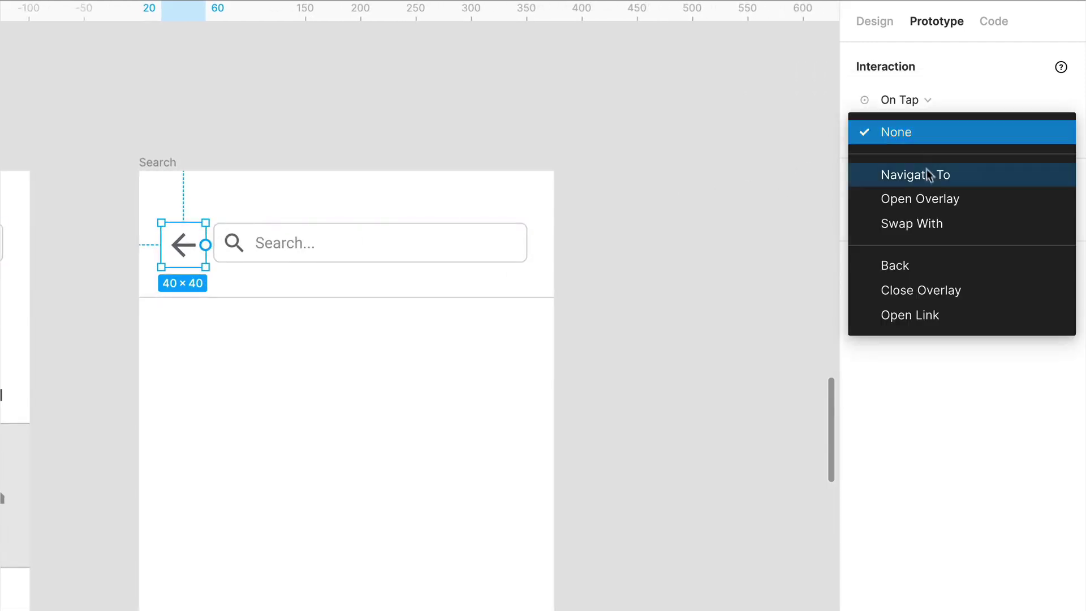
pyautogui.click(917, 267)
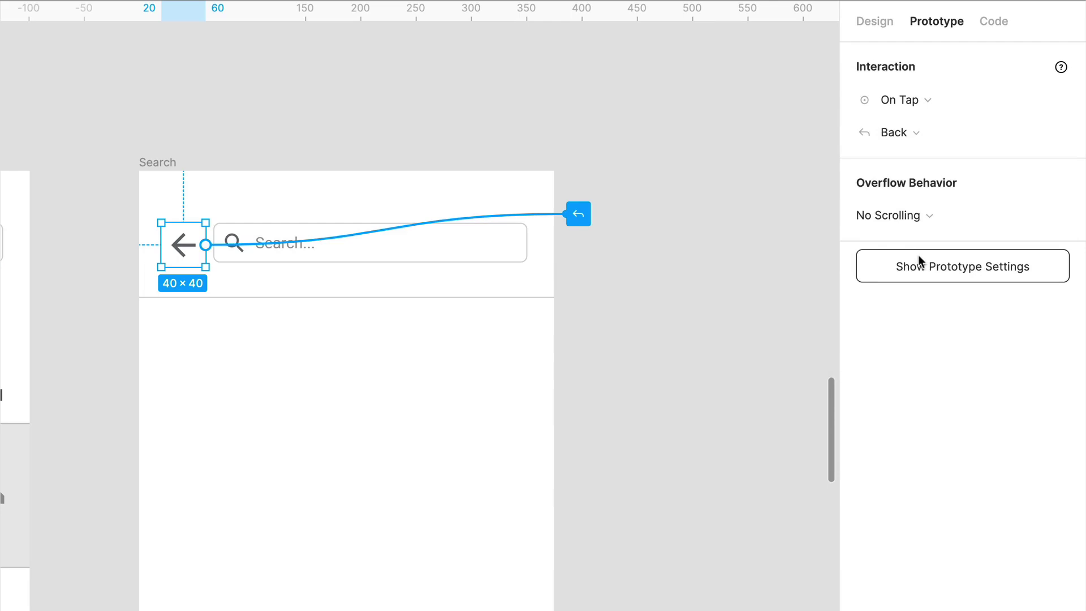
pyautogui.click(742, 362)
# - In the running prototype, test the back arrow, the search-bar keyboard and closing it by tapping outside
pyautogui.click(260, 11)
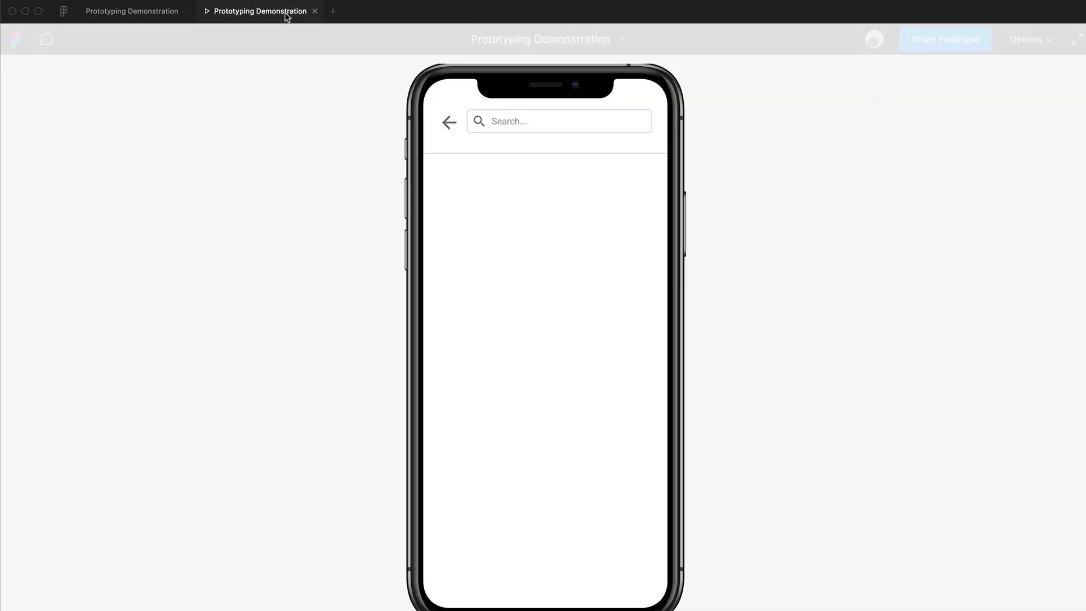
pyautogui.click(450, 121)
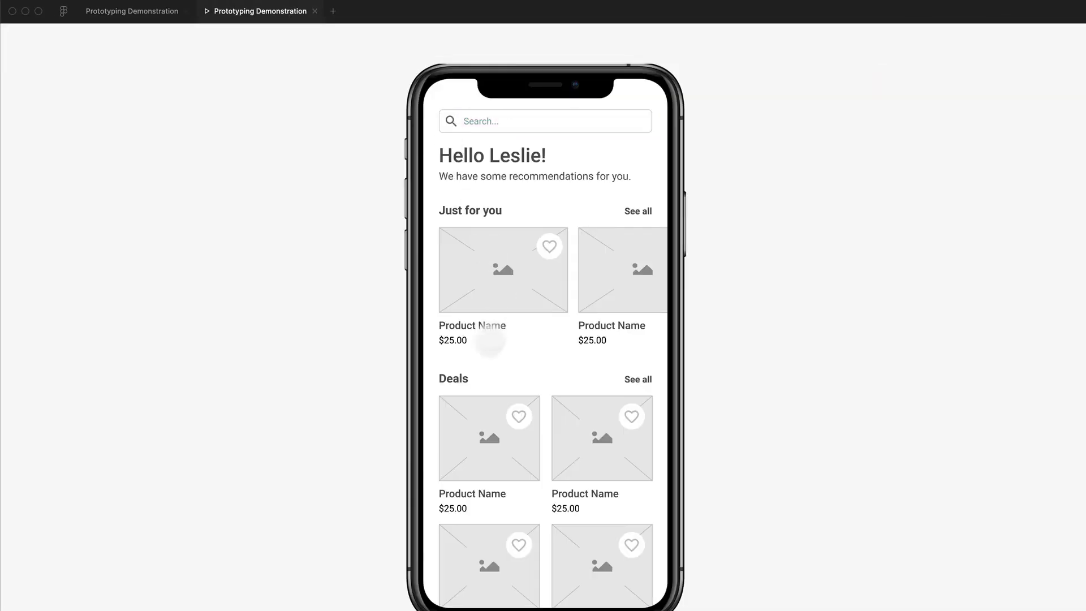
pyautogui.click(515, 340)
pyautogui.click(559, 129)
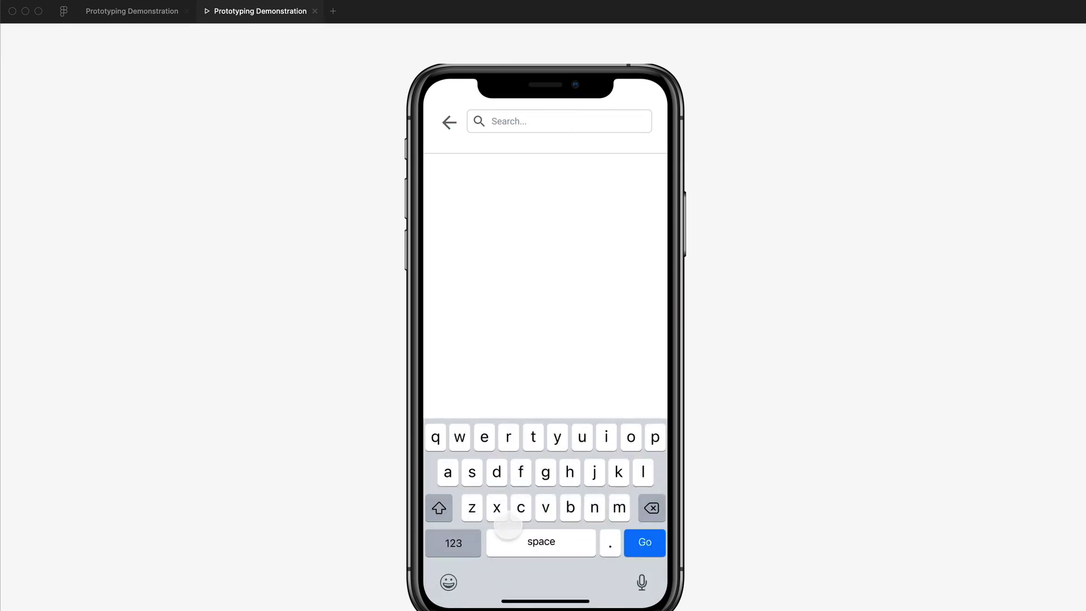
pyautogui.click(563, 255)
pyautogui.click(447, 119)
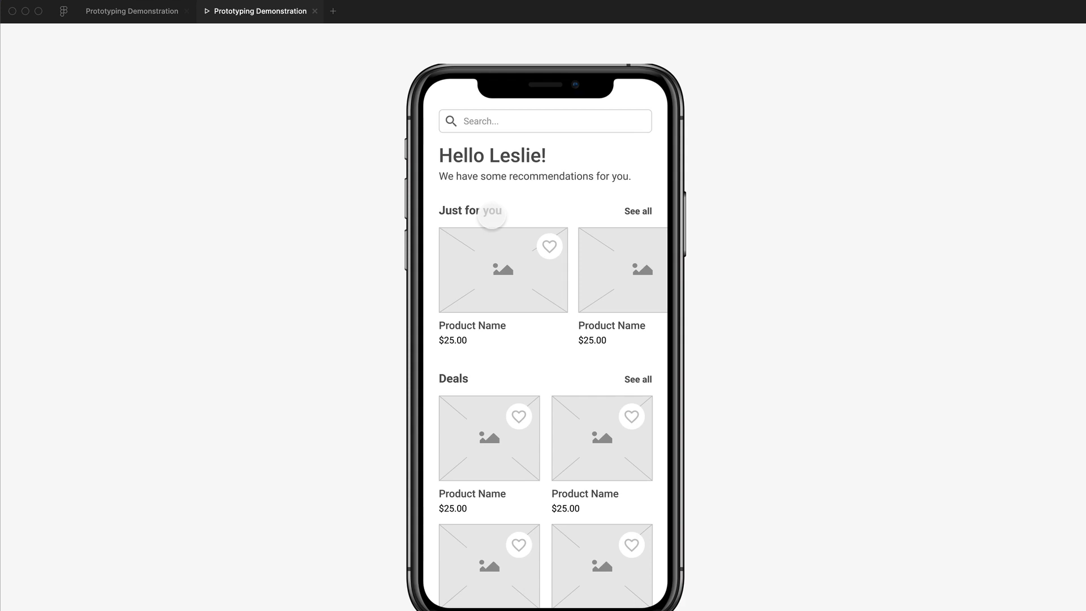
pyautogui.moveTo(294, 32)
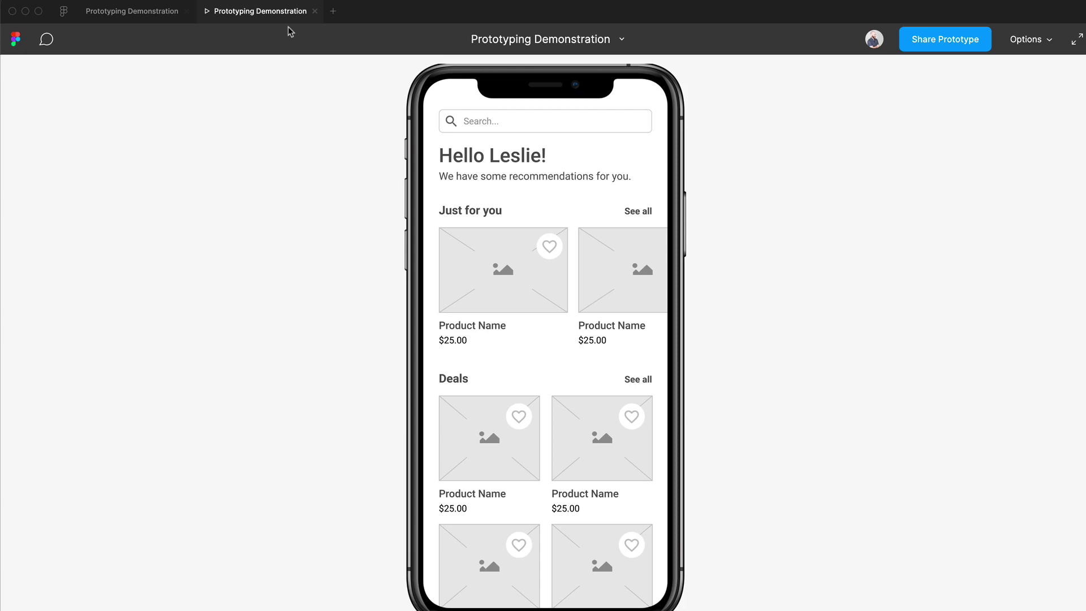
# - Reroute the back arrow's connection onto the Home frame, making it On Tap, Navigate To Home
pyautogui.click(158, 11)
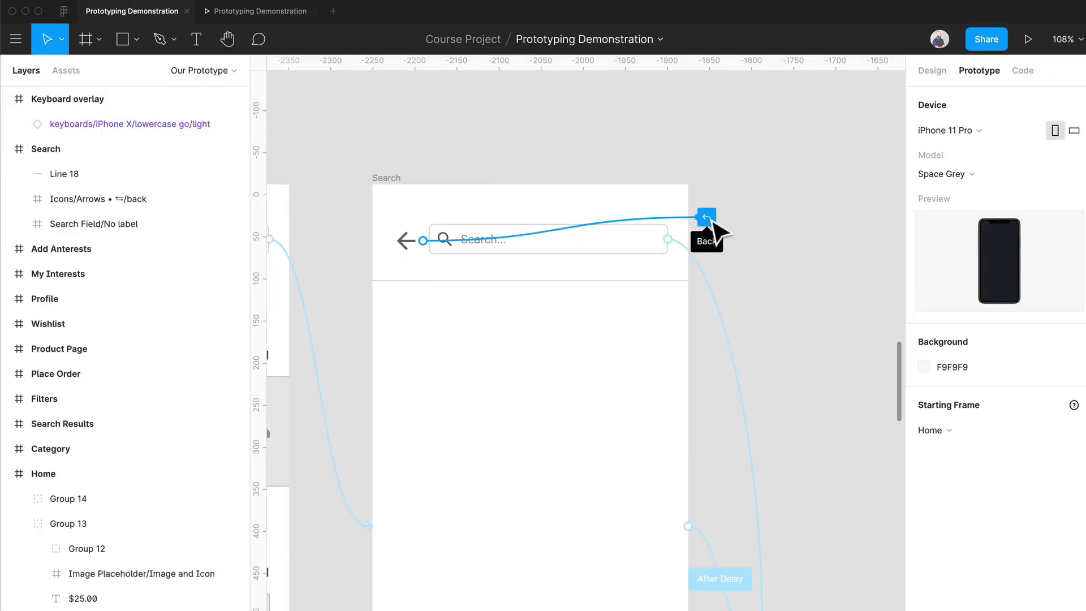
pyautogui.moveTo(707, 218); pyautogui.dragTo(355, 255)
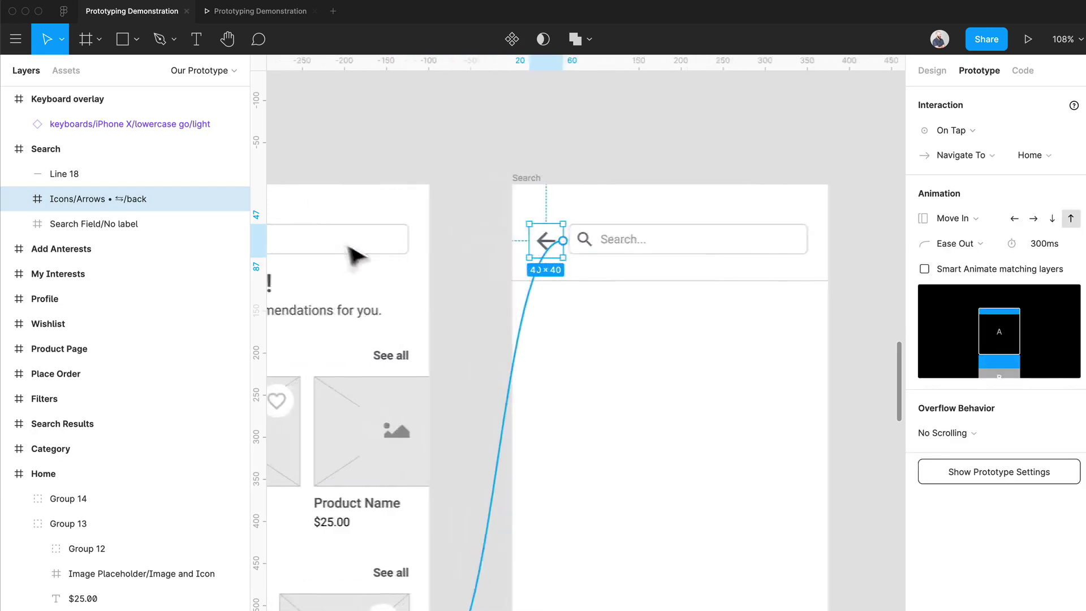
pyautogui.scroll(-5, 497, 286)
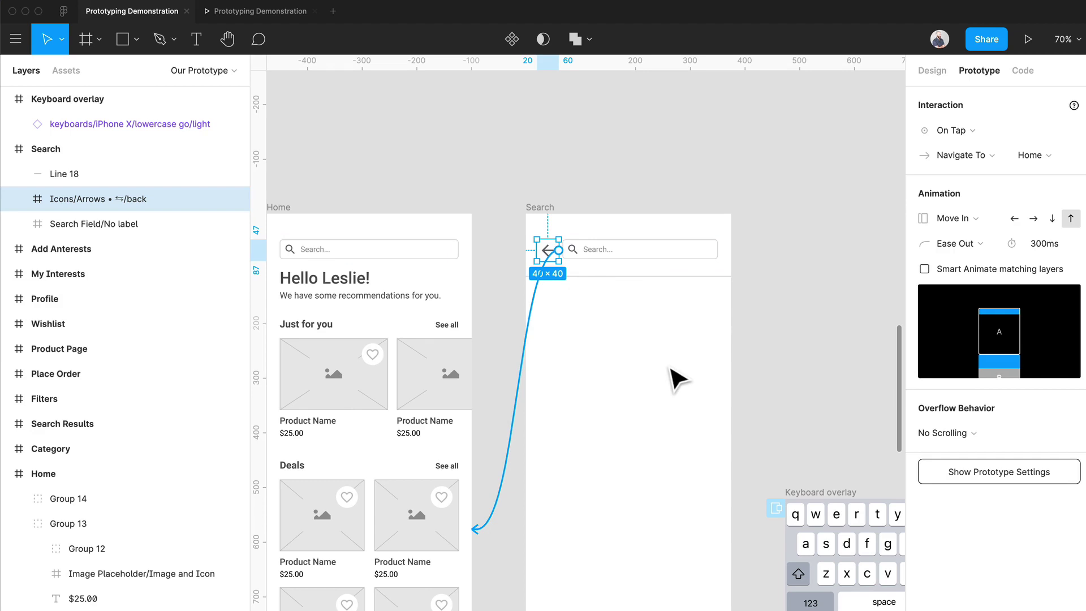
pyautogui.scroll(-1, 672, 377)
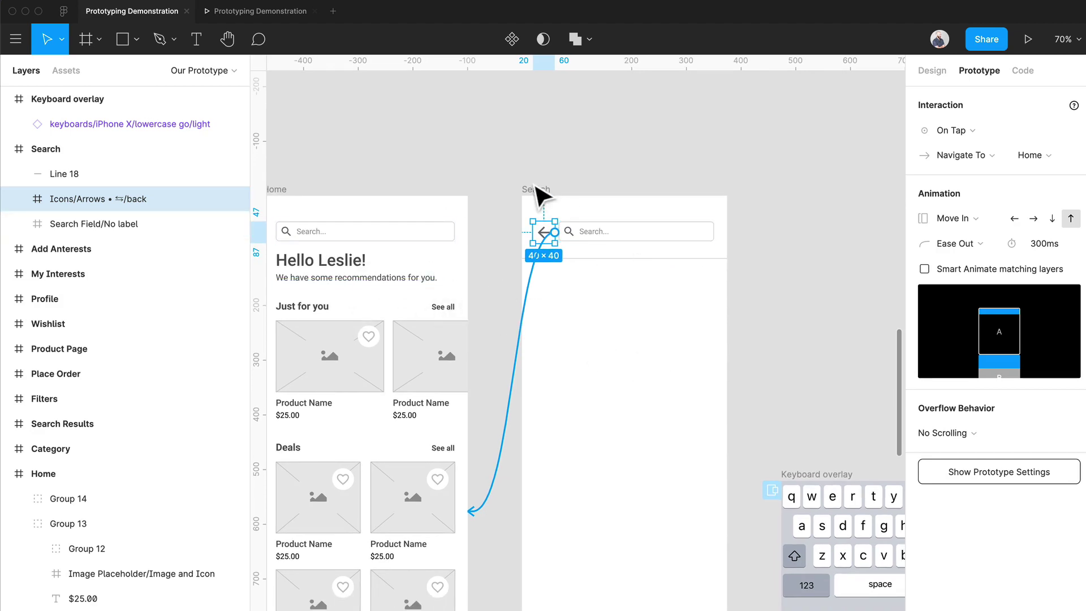
pyautogui.click(255, 11)
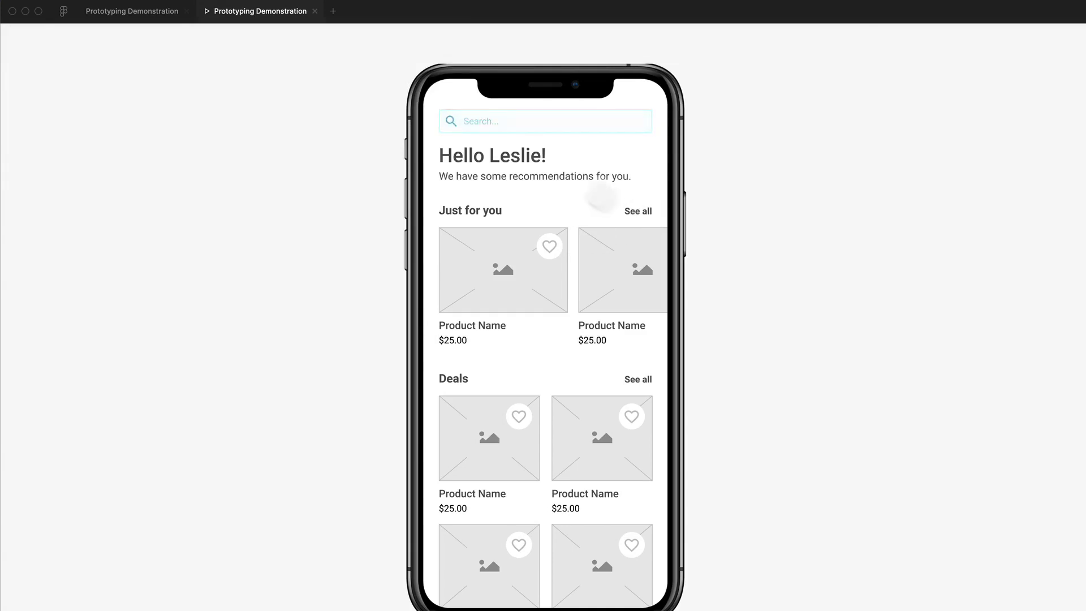
pyautogui.click(568, 121)
pyautogui.click(576, 216)
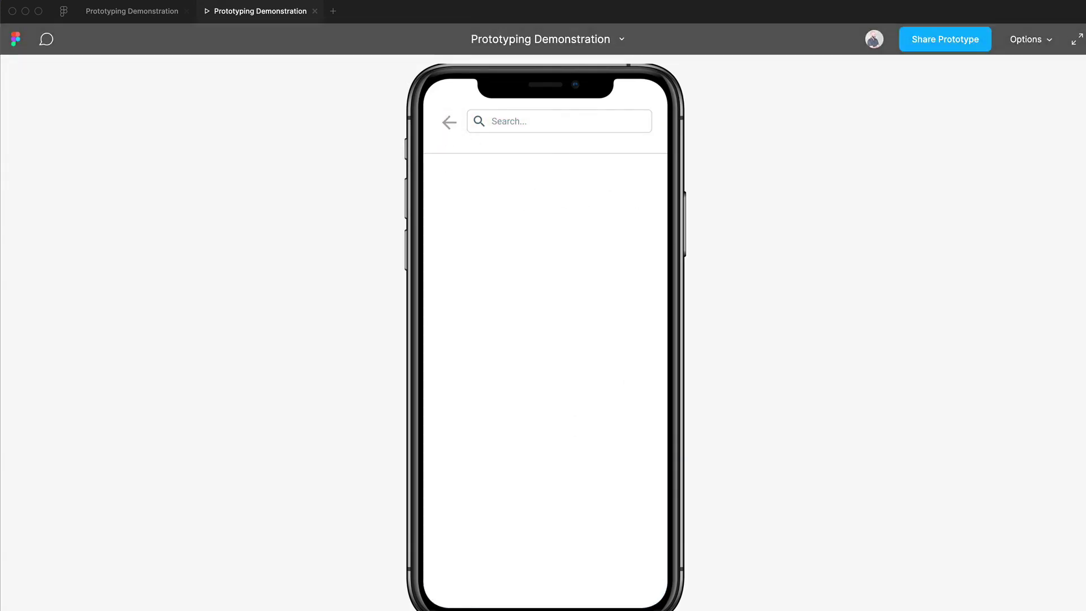
pyautogui.click(448, 122)
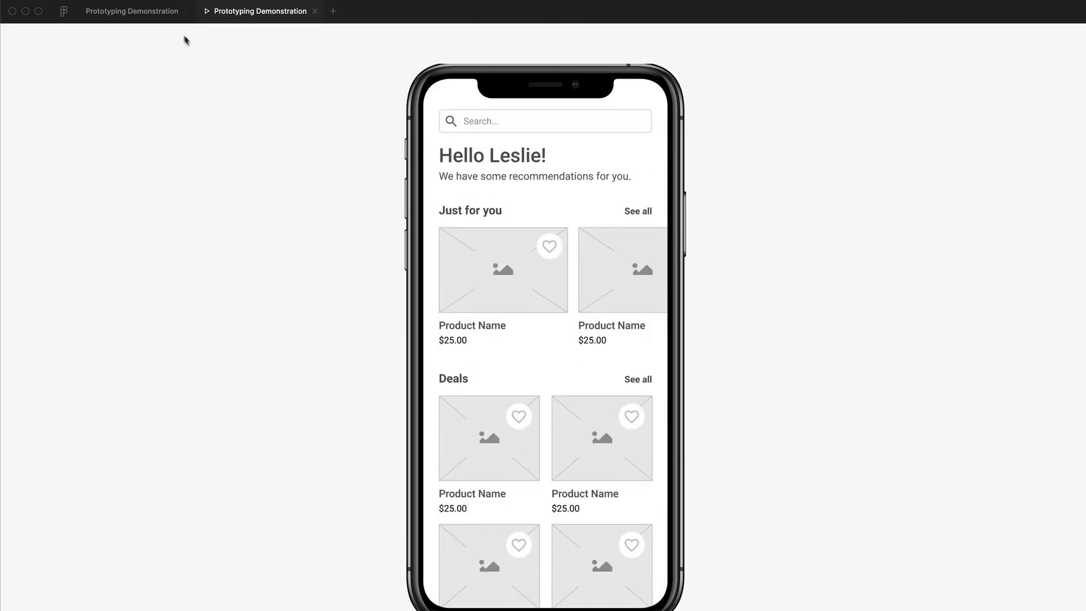
pyautogui.click(150, 12)
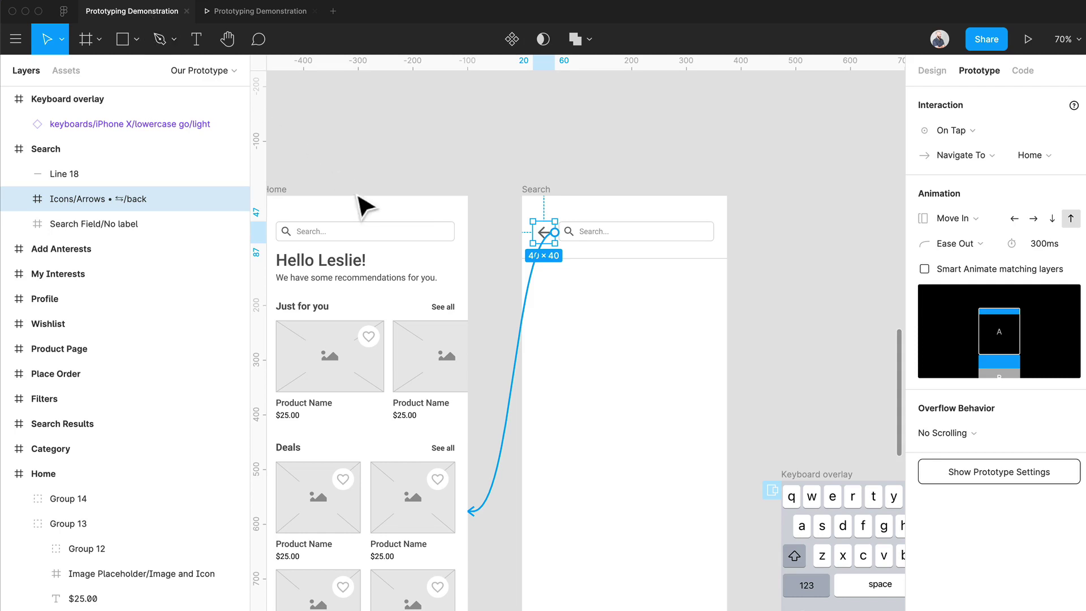
# - Add an On Tap, Close Overlay interaction to the Keyboard overlay frame
pyautogui.hscroll(5, 623, 314)
pyautogui.click(762, 514)
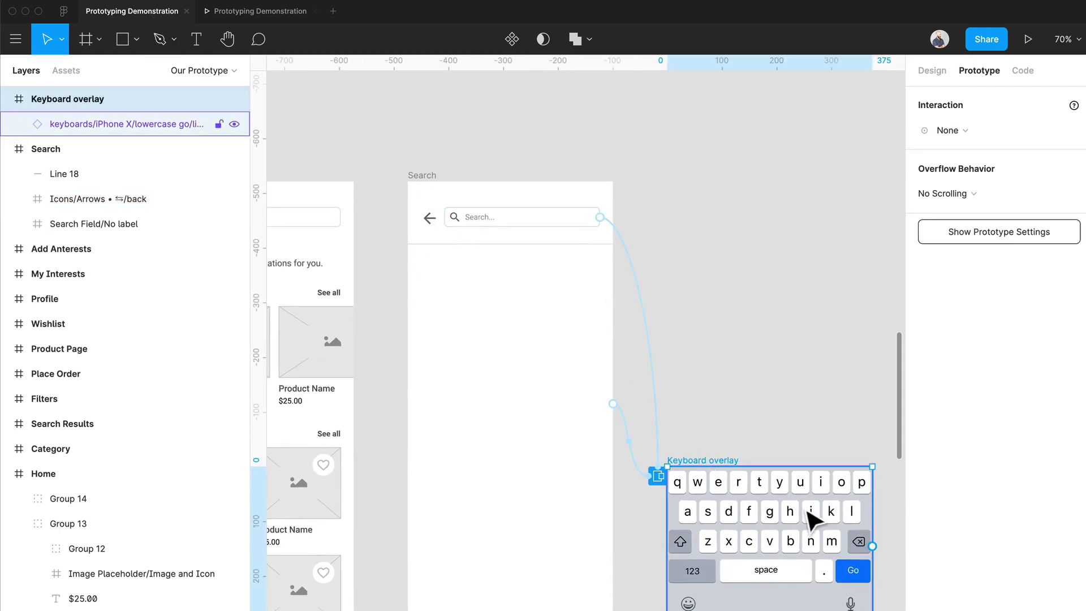
pyautogui.click(949, 130)
pyautogui.click(956, 158)
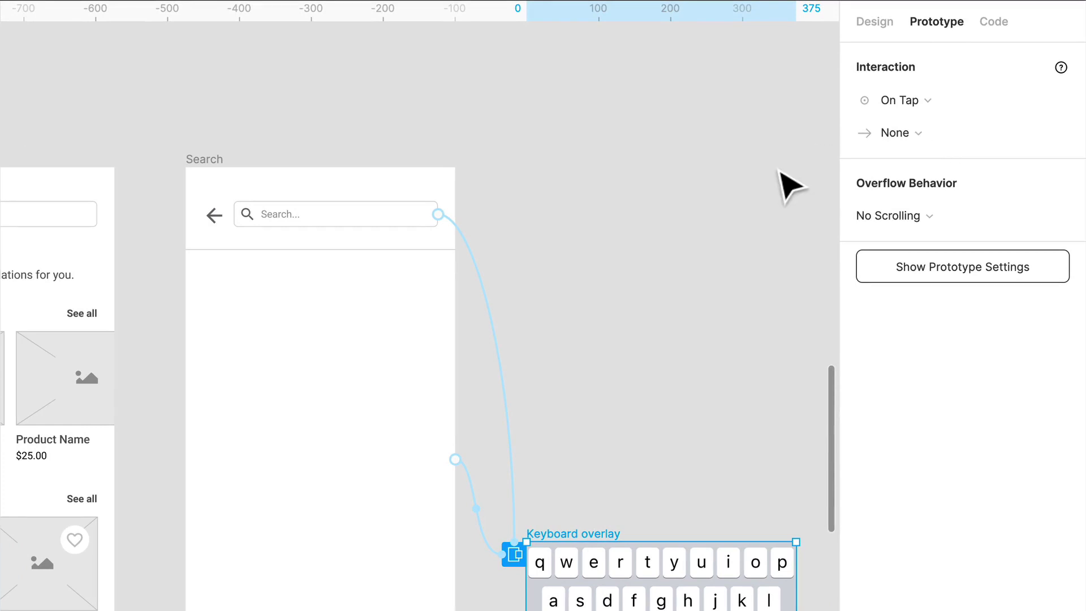
pyautogui.click(965, 132)
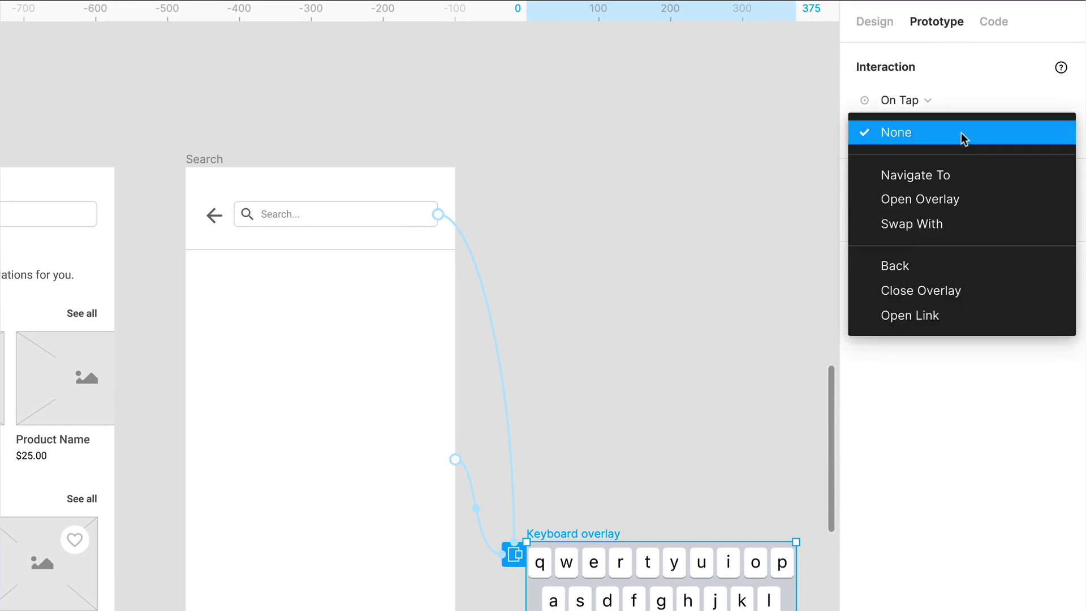
pyautogui.click(925, 290)
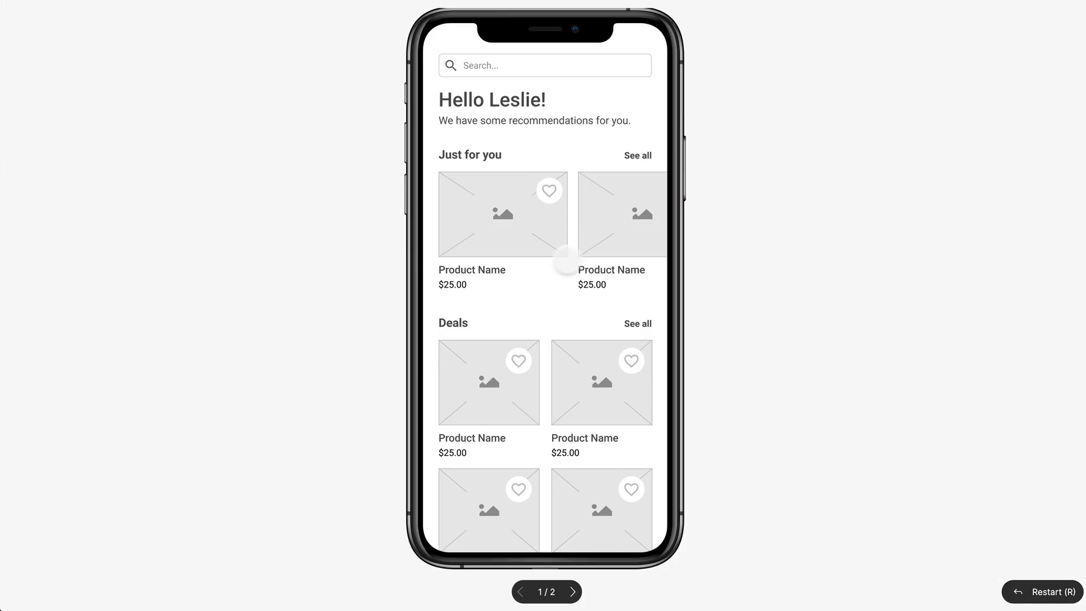
pyautogui.click(535, 67)
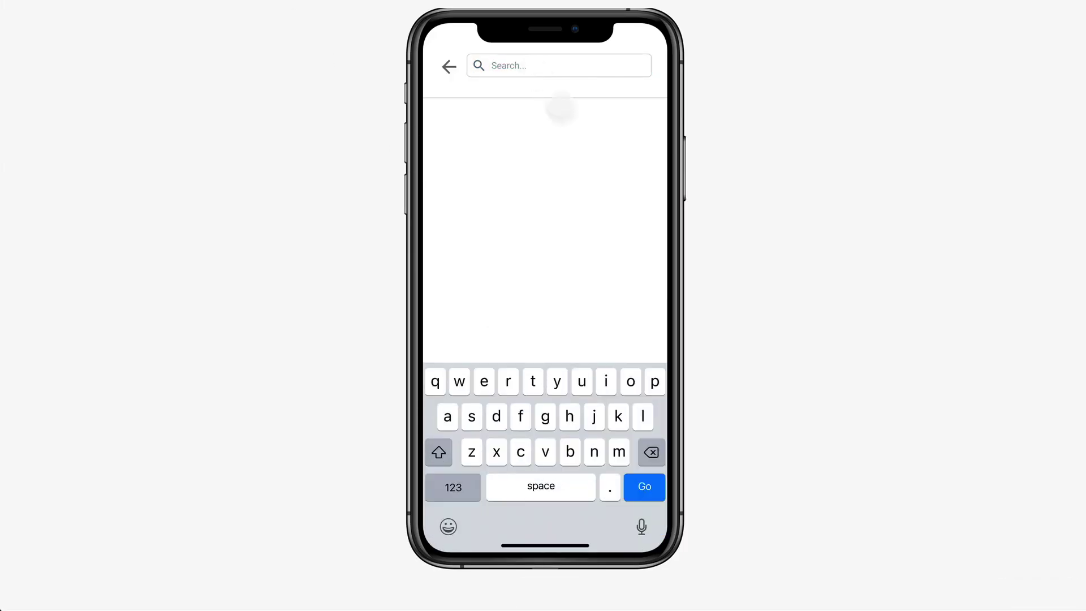
pyautogui.click(548, 429)
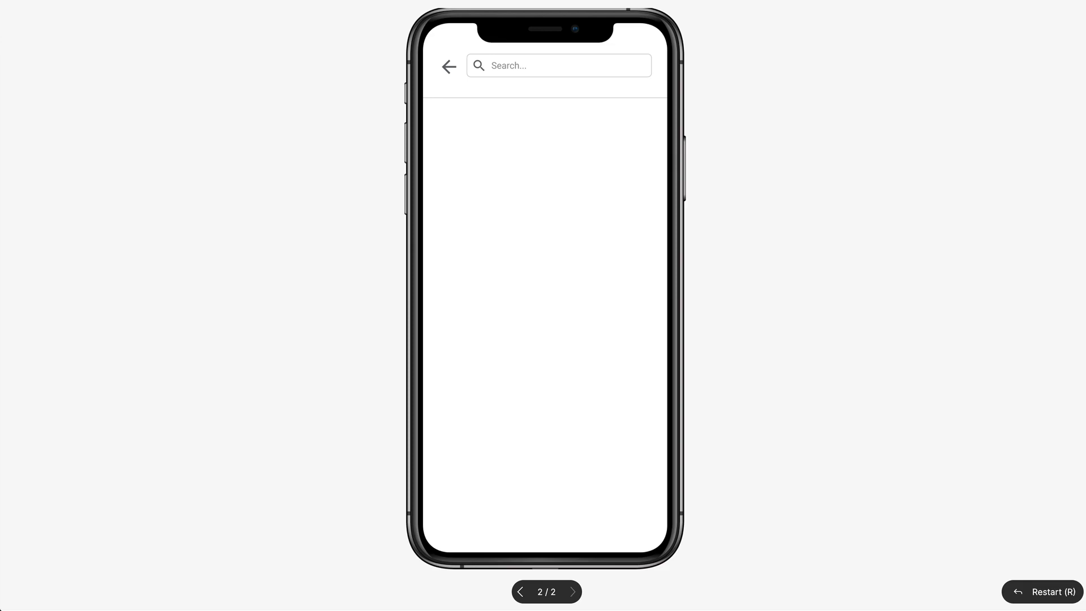
pyautogui.press('Escape')
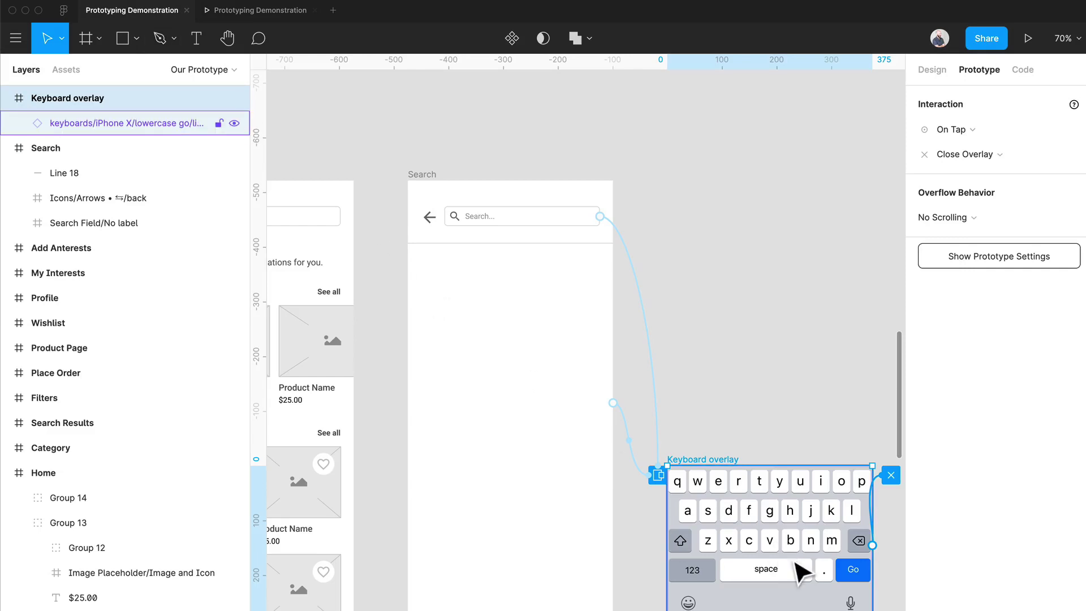
# - Turn on a black 000000, 25% background behind the overlay for the Search frame's keyboard interaction
pyautogui.click(788, 498)
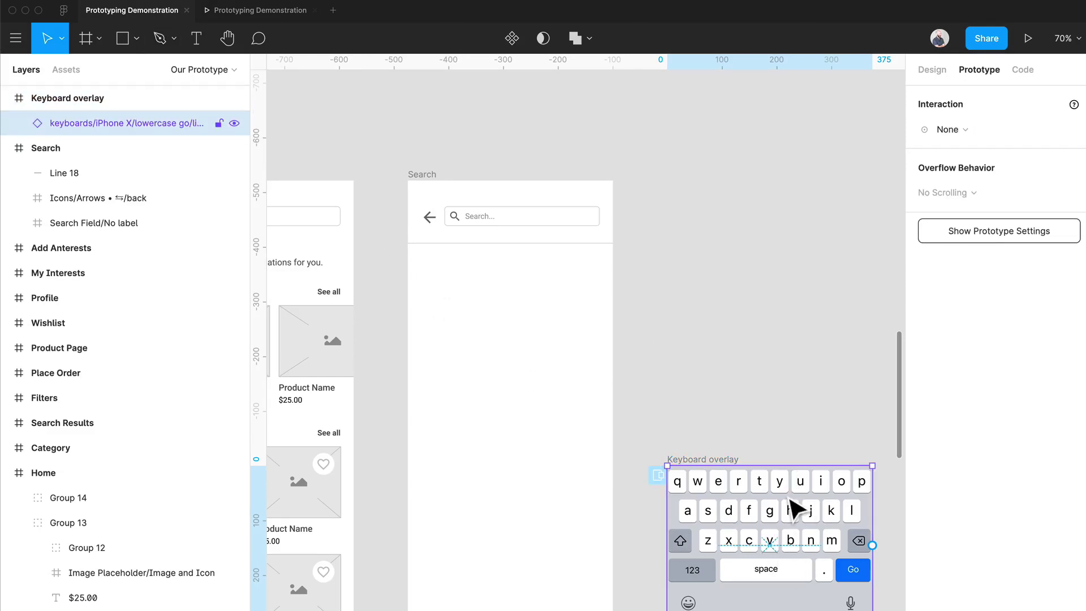
pyautogui.click(943, 70)
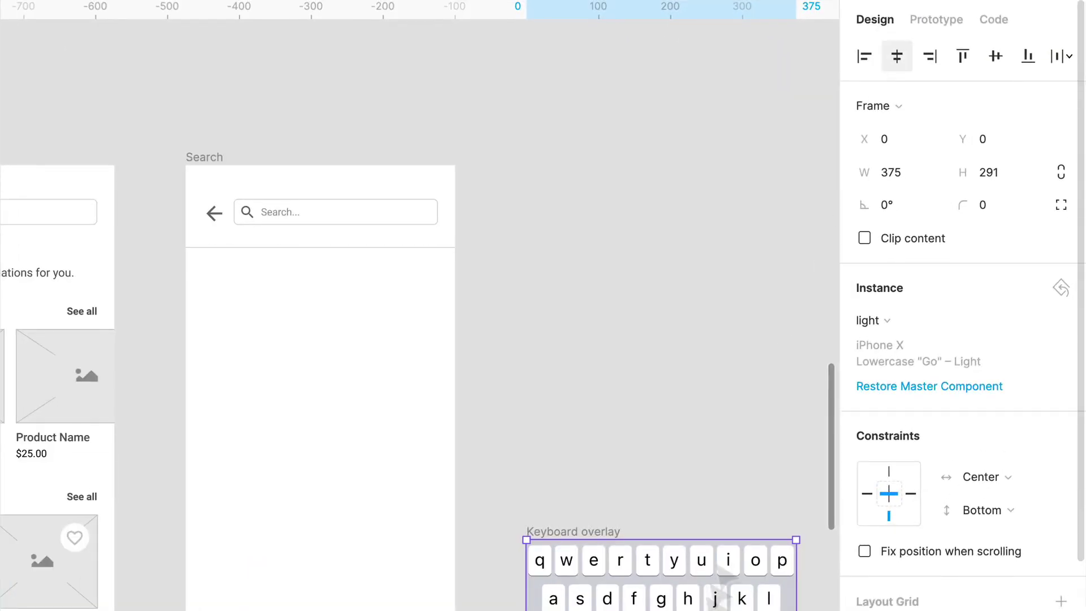
pyautogui.click(918, 24)
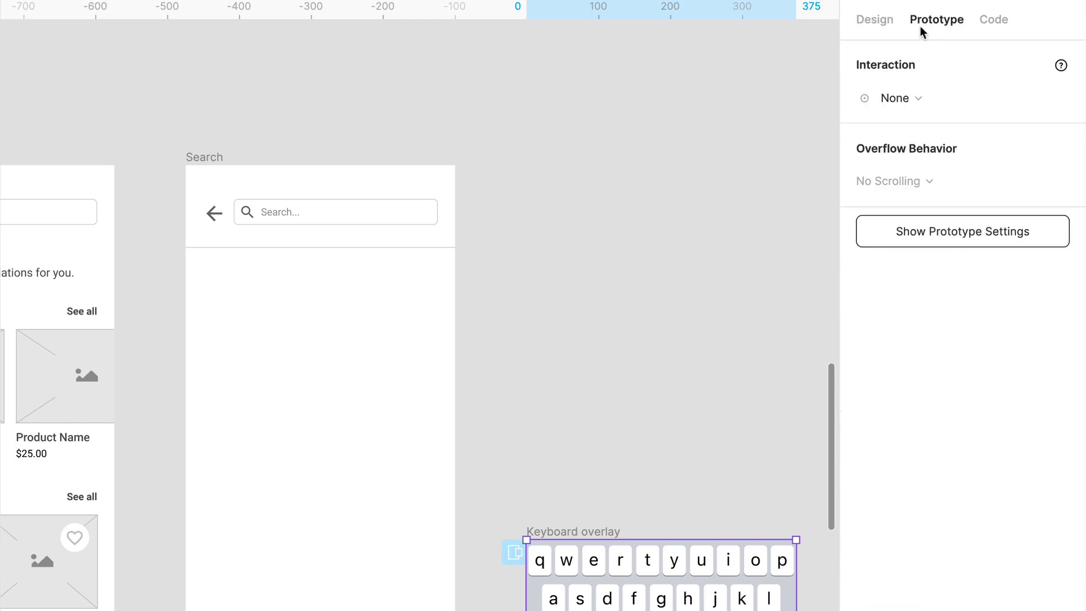
pyautogui.click(905, 99)
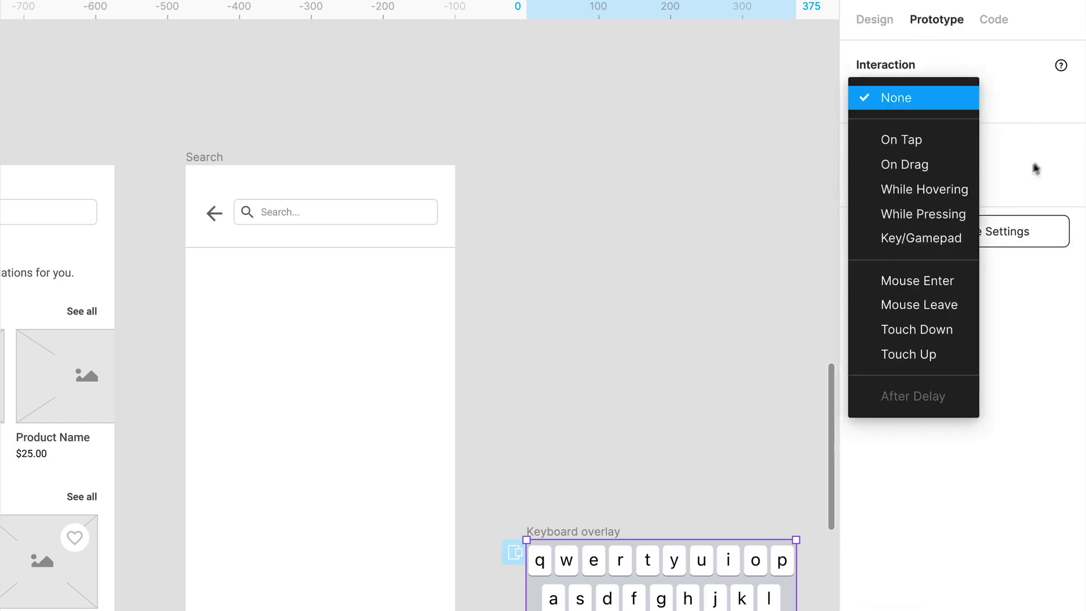
pyautogui.click(651, 170)
pyautogui.click(457, 460)
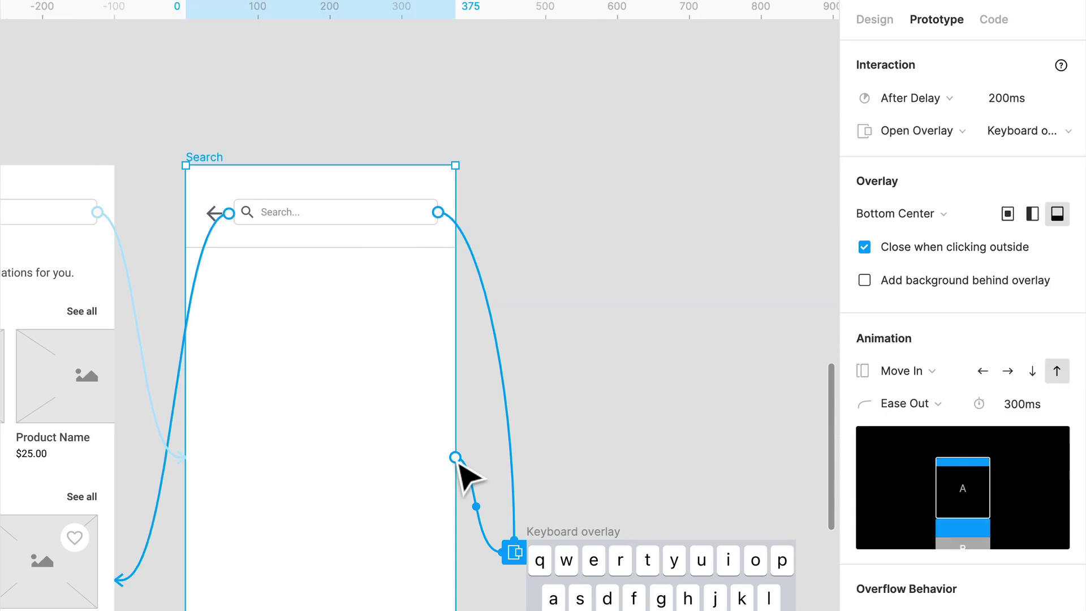
pyautogui.click(866, 280)
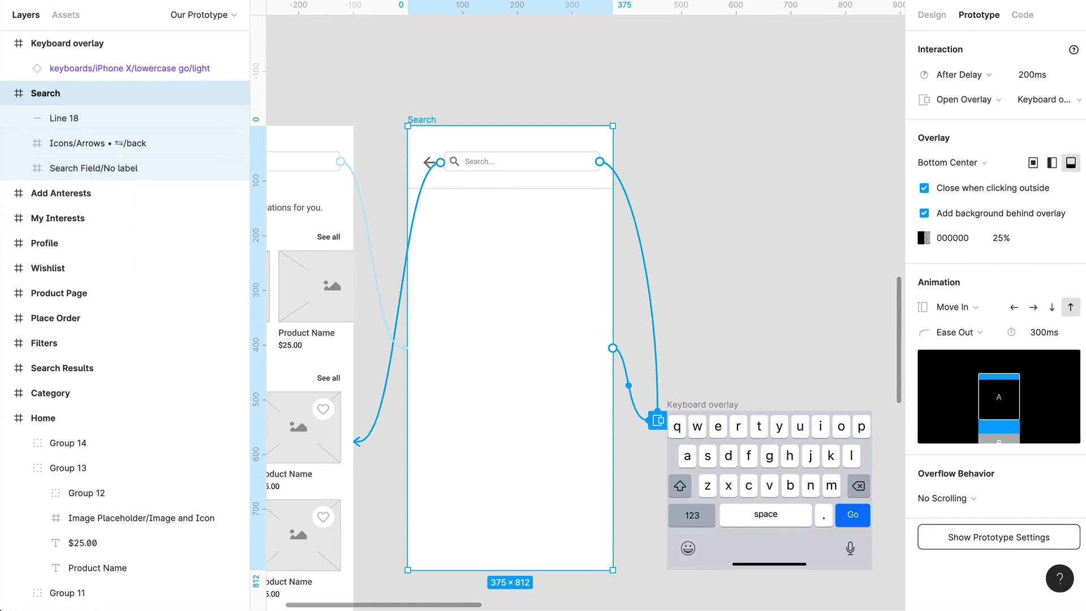
# - Present the prototype and twice open the search keyboard overlay over the dimmed backdrop, then tap to dismiss it
pyautogui.press('super+alt+Return')
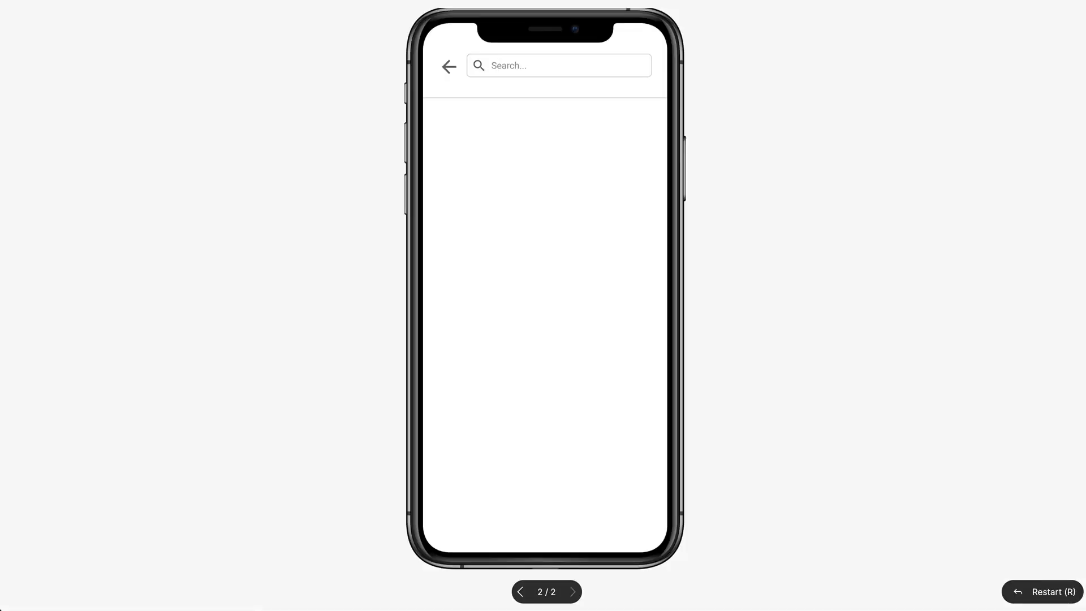
pyautogui.click(512, 67)
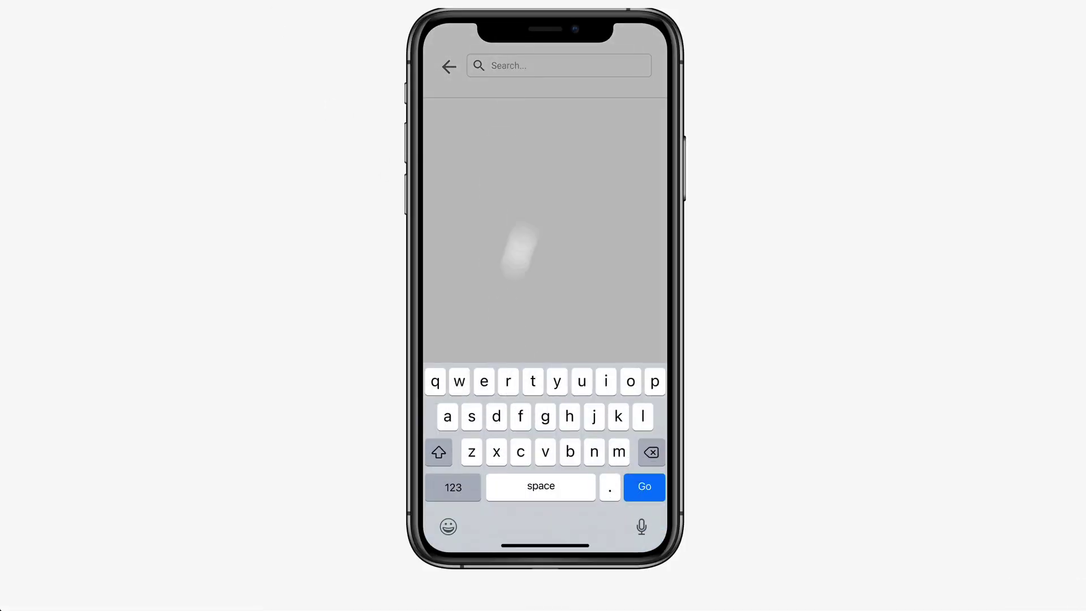
pyautogui.click(553, 165)
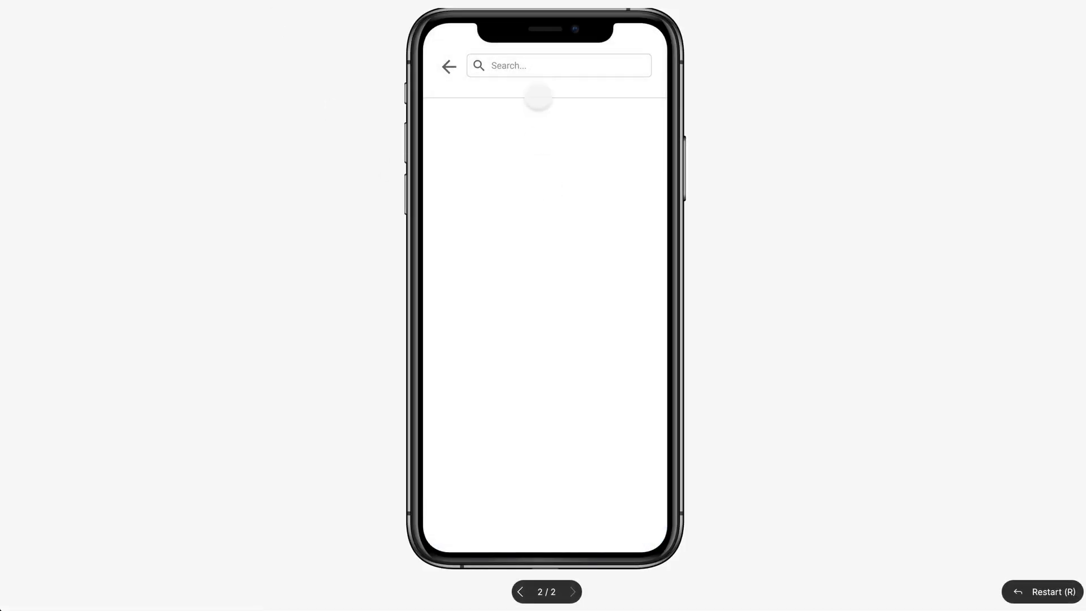
pyautogui.click(539, 68)
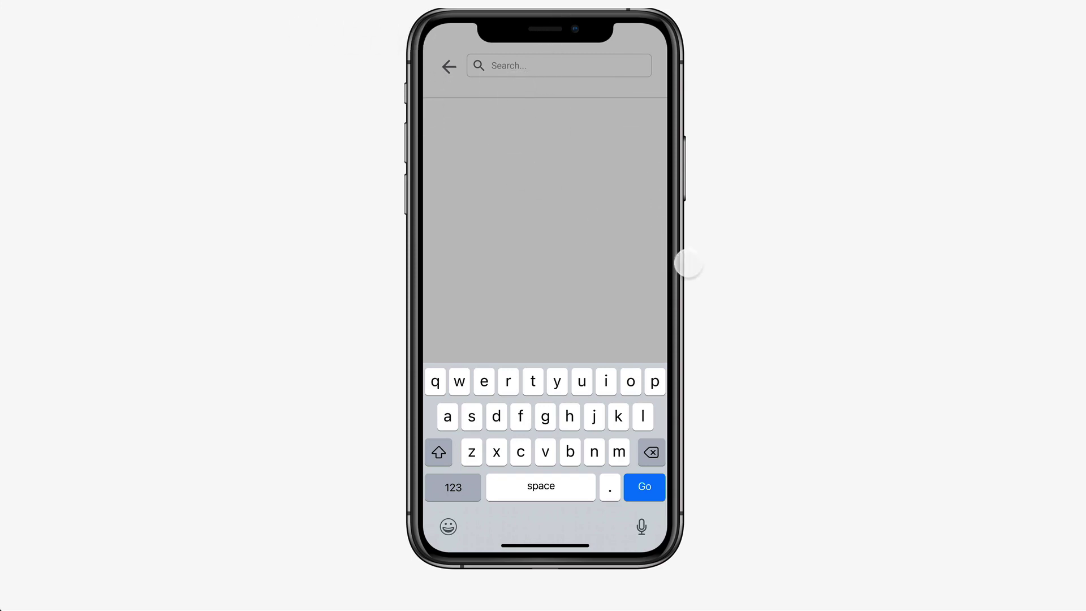
pyautogui.click(599, 209)
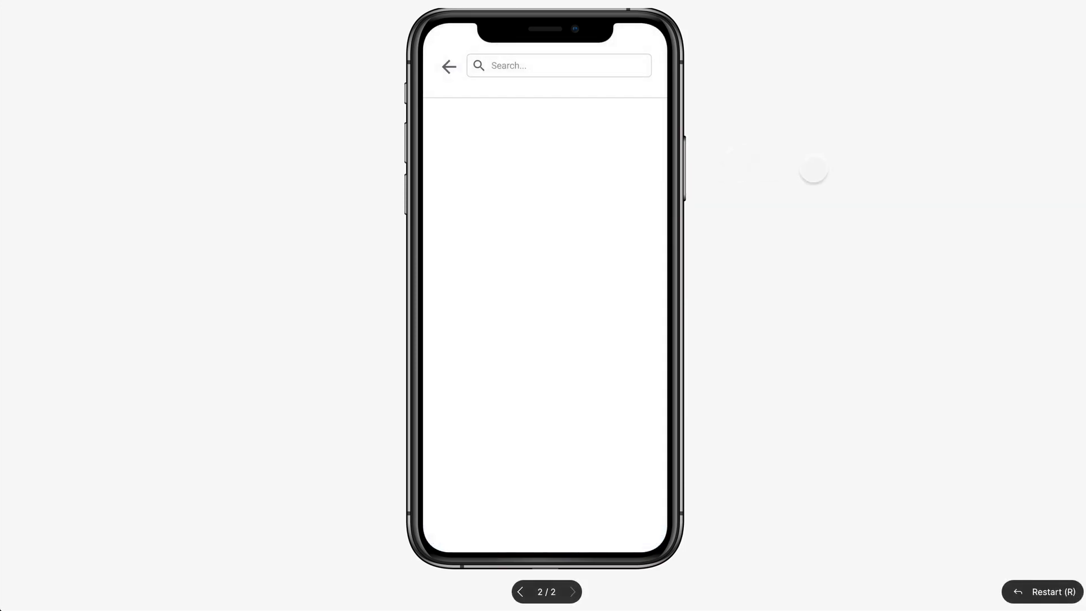